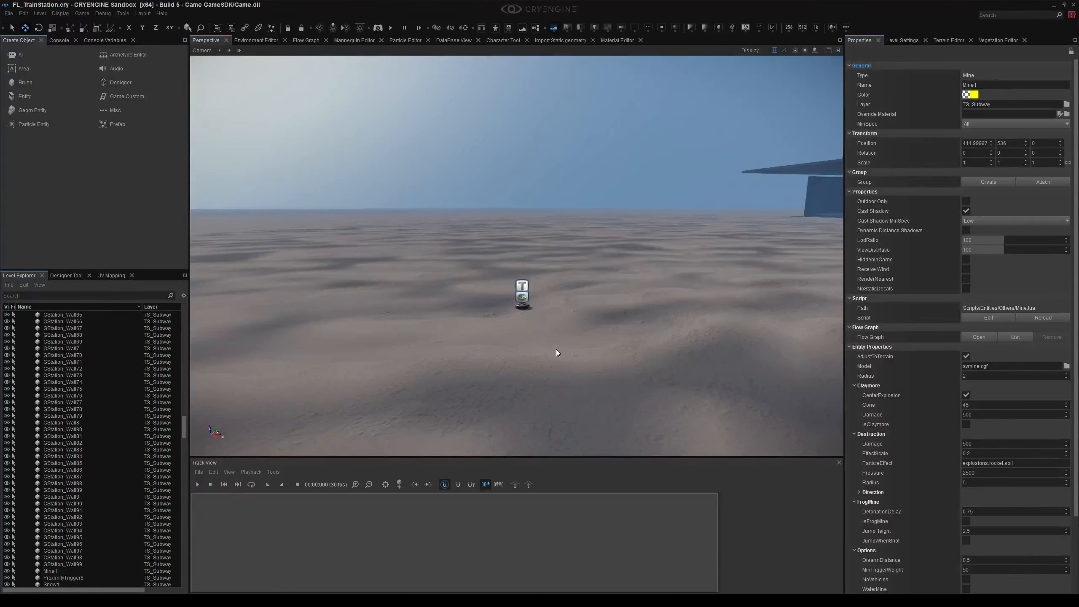
Playtest the level in game mode by walking onto the mine to set it off, and return to editing.
mouse_move(556, 349)
right_down()
mouse_move(571, 354)
mouse_move(554, 352)
right_up()
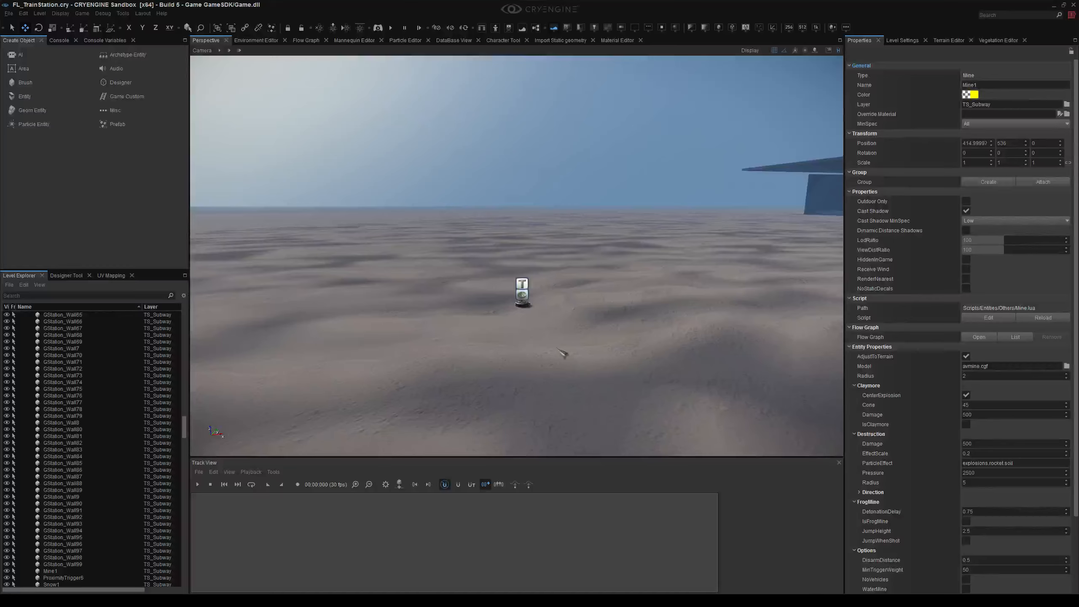
key(ctrl+g)
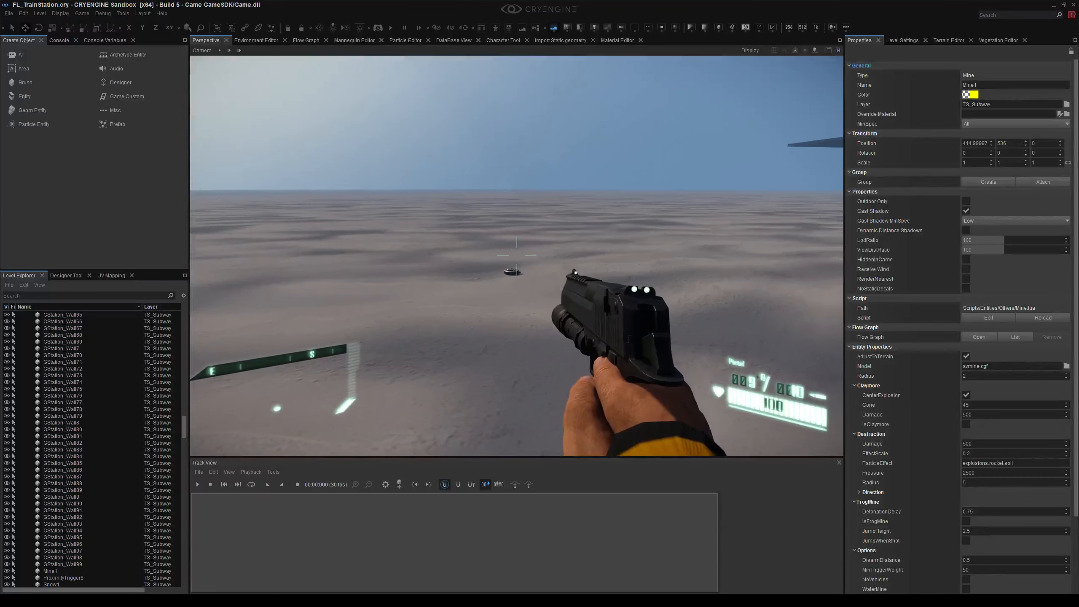
key(w)
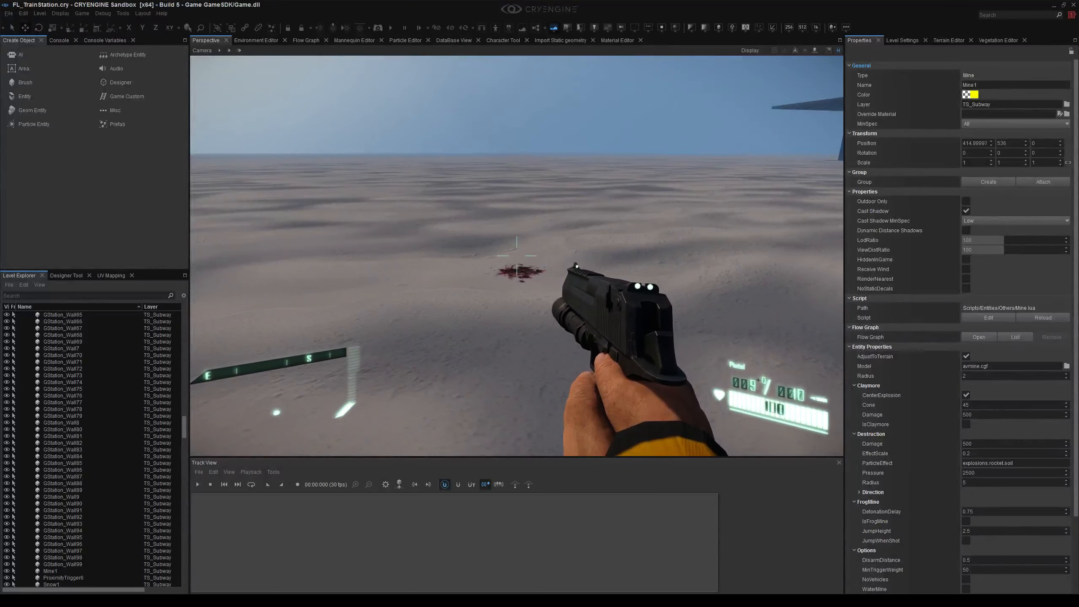
key(Escape)
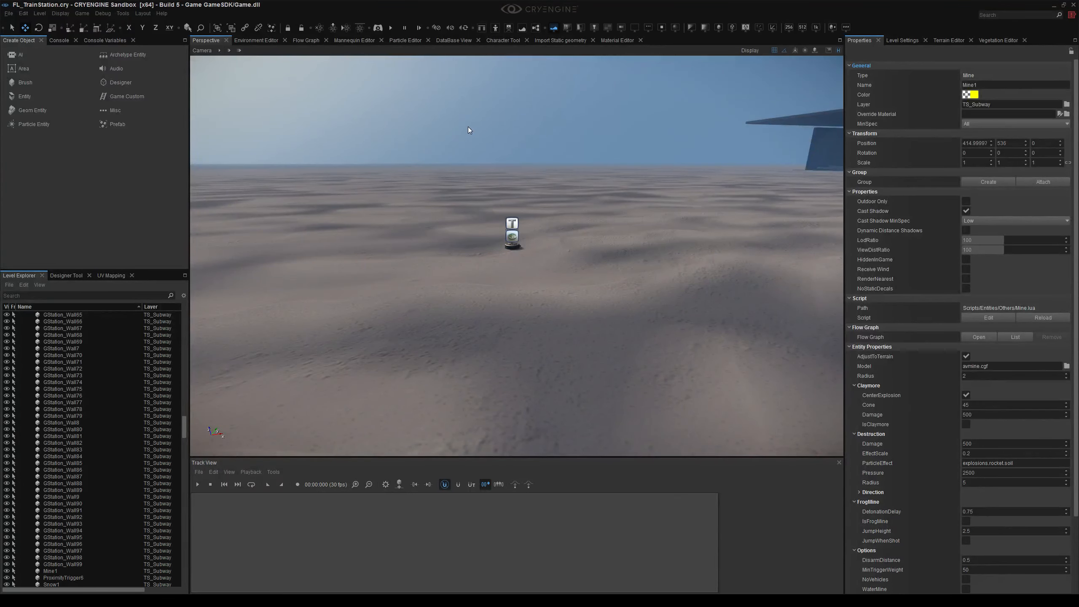
key(w)
right_drag(468, 124, 477, 194)
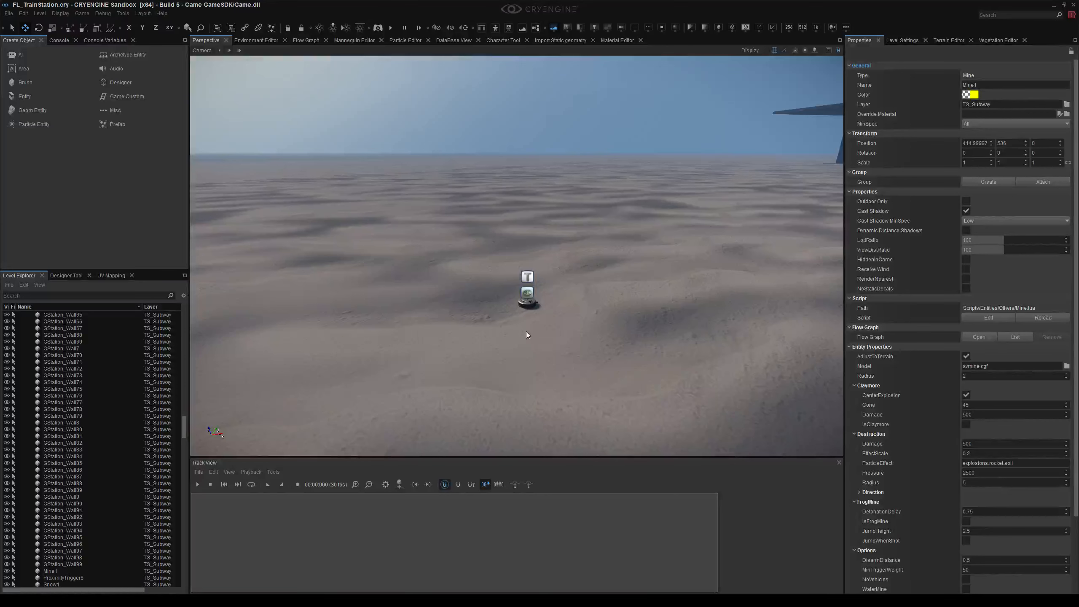
Examine the entity:ProximityTrigger and entity:Mine nodes and their connections in the Flow Graph.
click(305, 40)
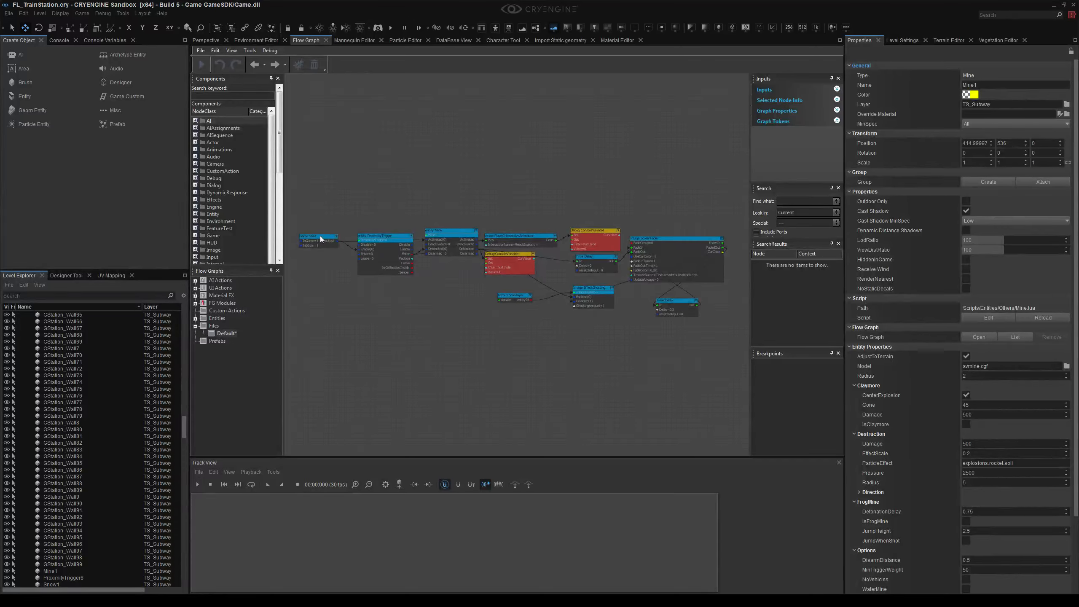
scroll(320, 237, up, 3)
click(485, 243)
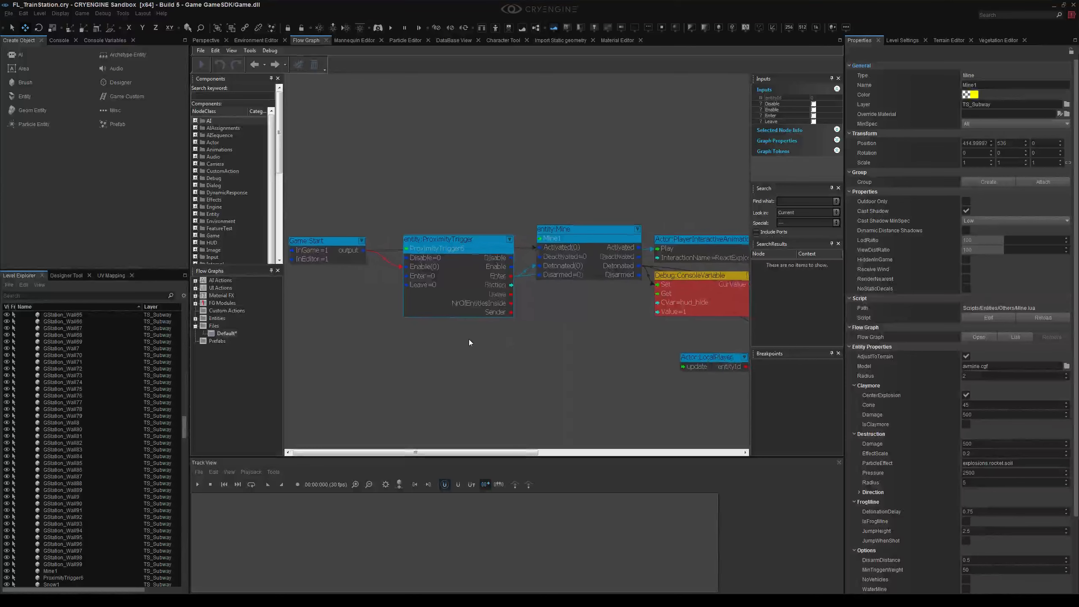
right_drag(564, 300, 447, 275)
click(499, 295)
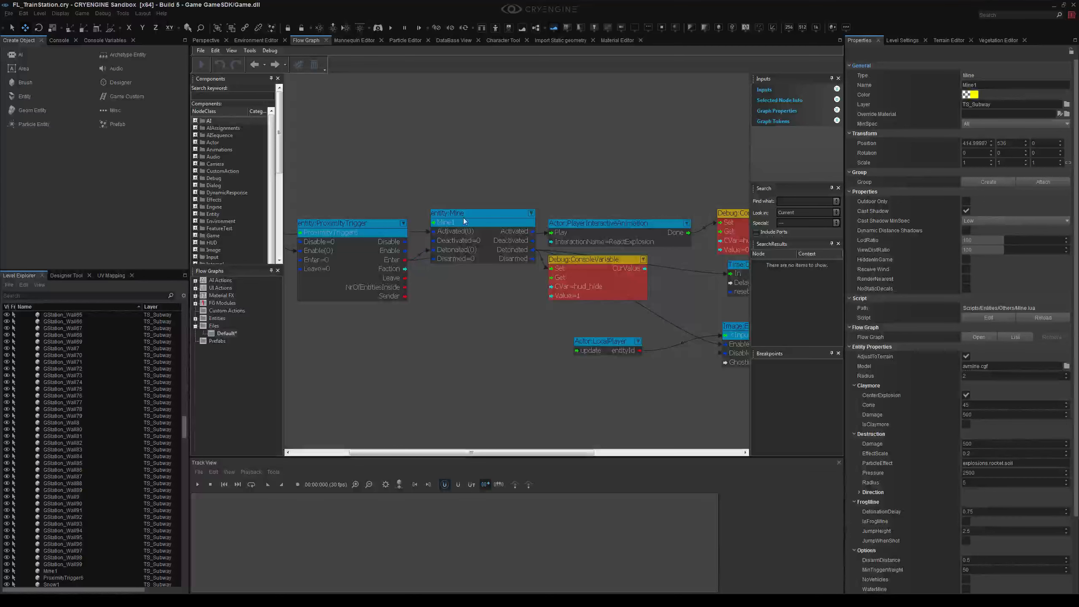
click(466, 212)
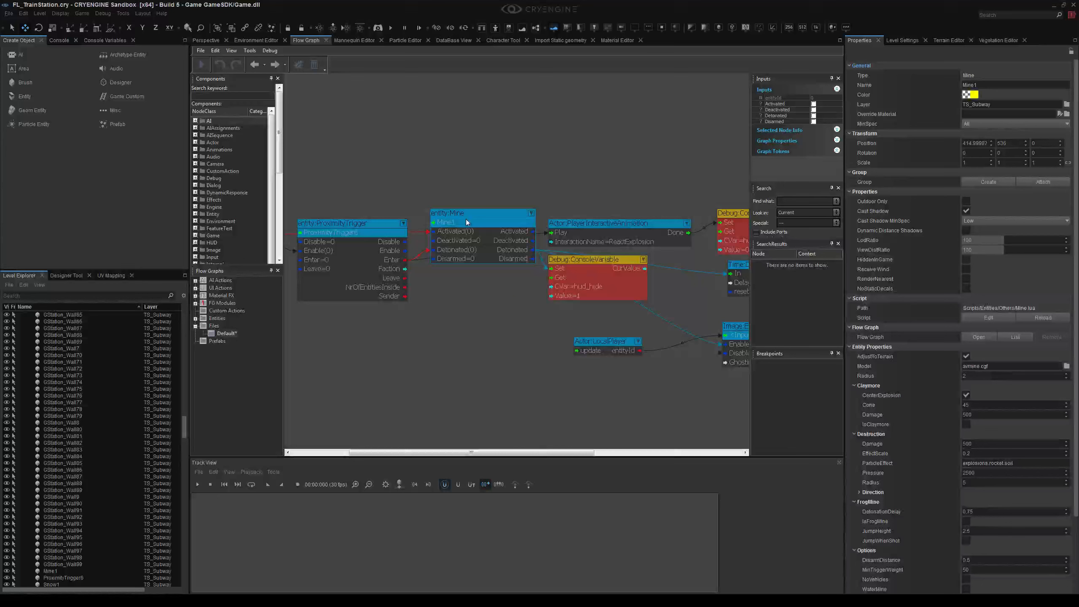
click(322, 93)
Select the mine in the level viewport and review its entity properties, from Claymore and Destruction through Vulnerability.
click(215, 40)
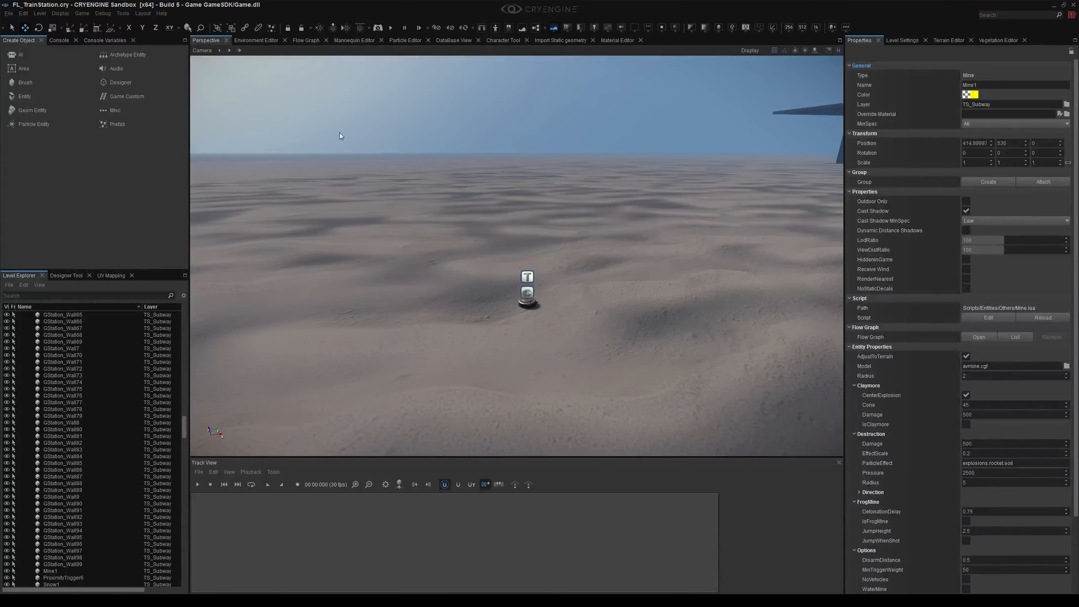
click(530, 300)
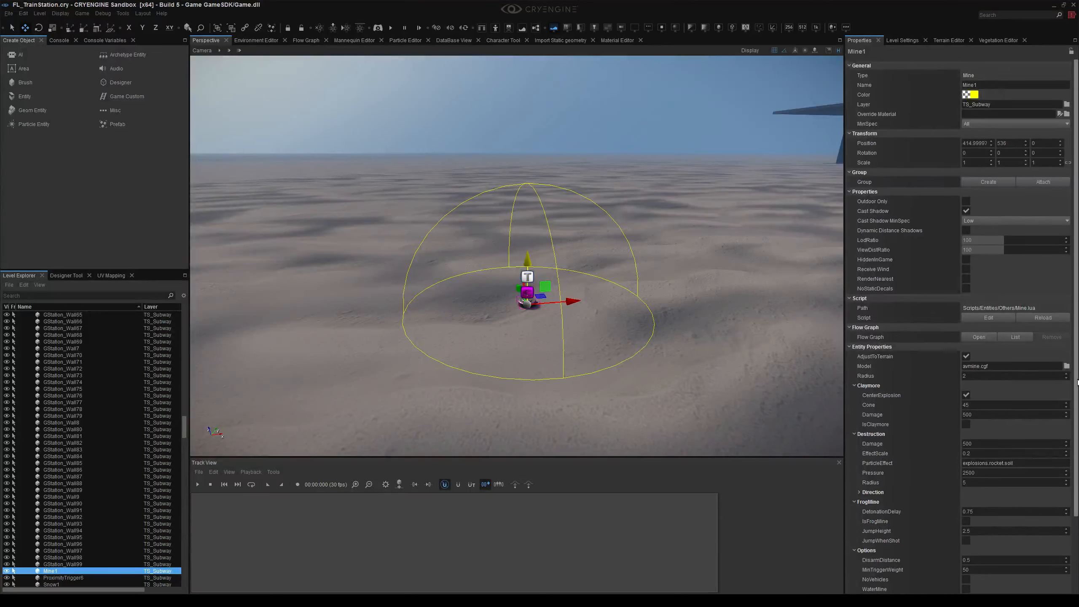
scroll(1074, 454, down, 4)
scroll(1074, 454, up, 2)
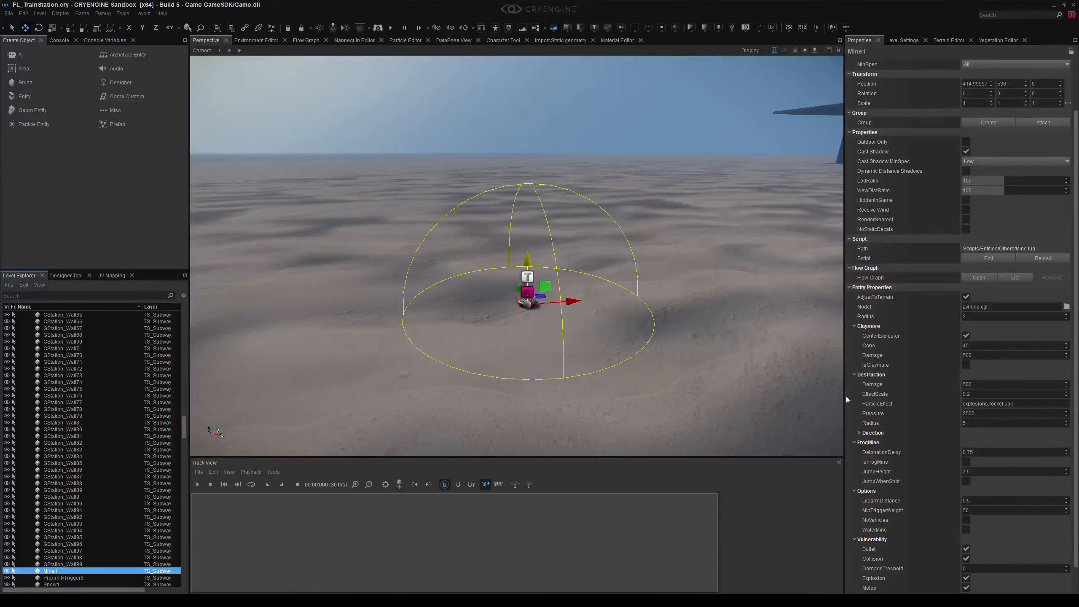
scroll(1076, 432, down, 2)
scroll(1076, 436, down, 1)
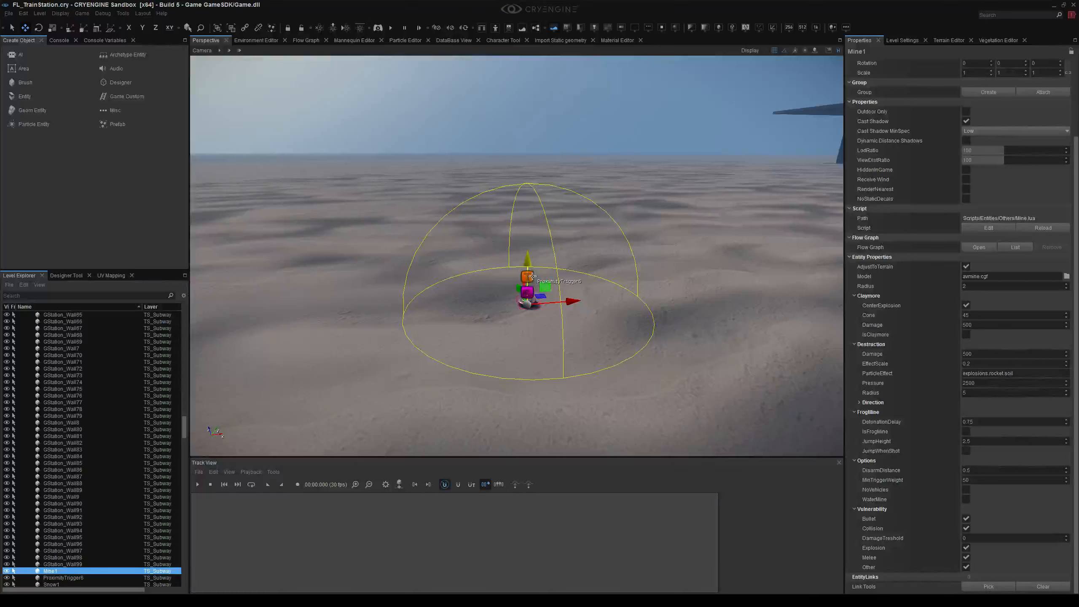
Compare the proximity trigger's volume with the mine's radius by selecting each of them in the level, ending on the trigger.
click(528, 276)
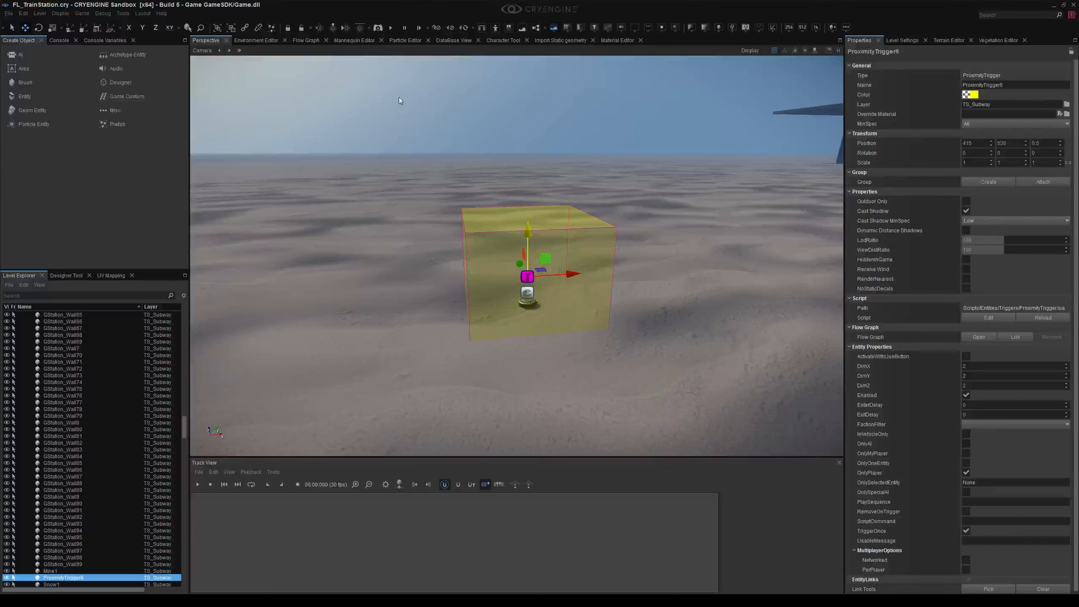
right_drag(514, 294, 509, 291)
click(510, 300)
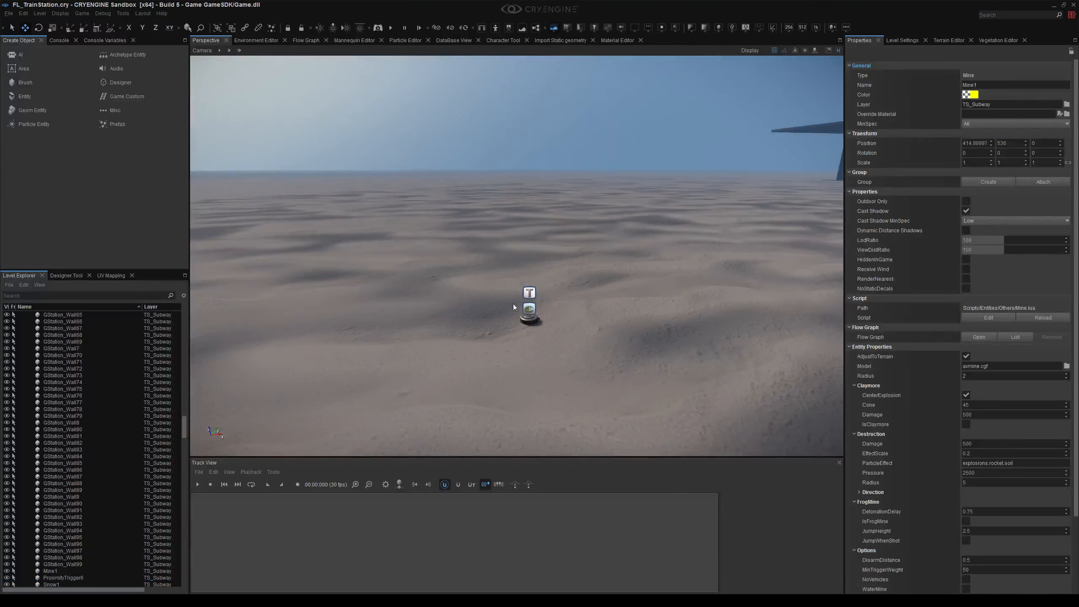
click(527, 312)
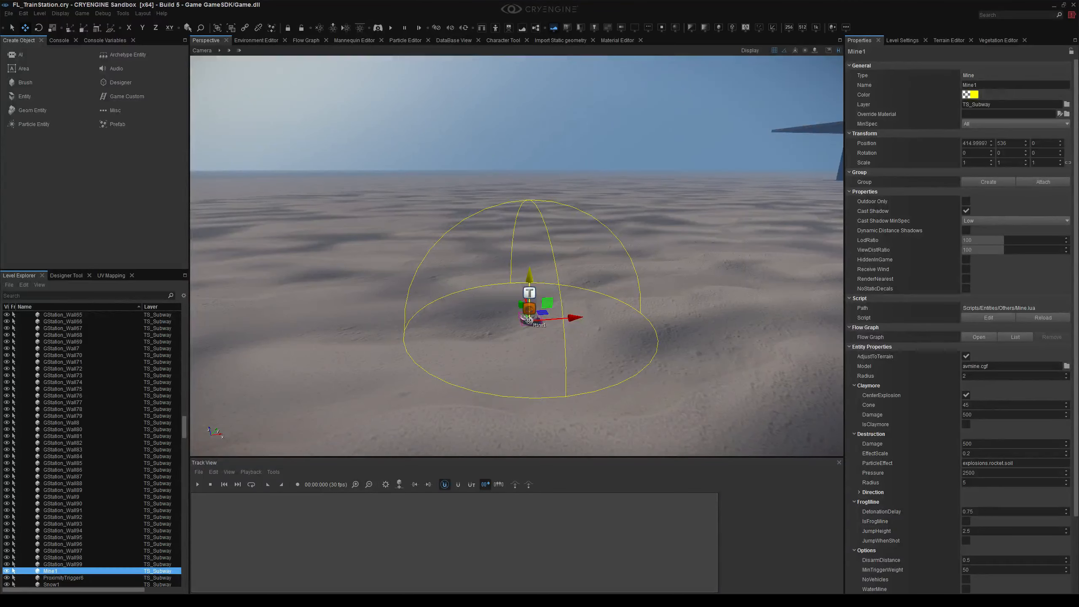
click(527, 340)
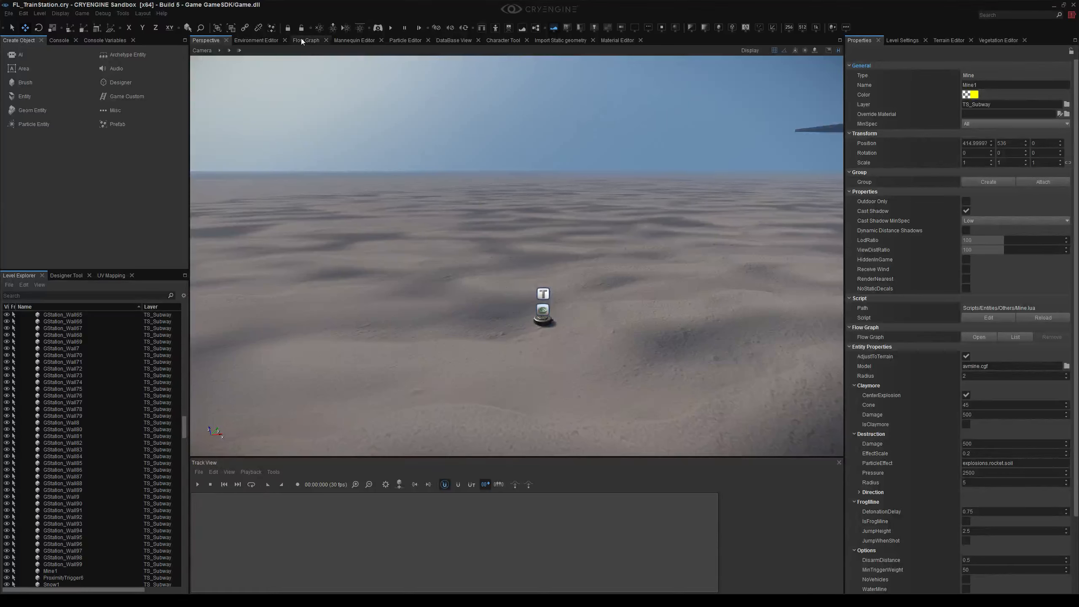
click(543, 294)
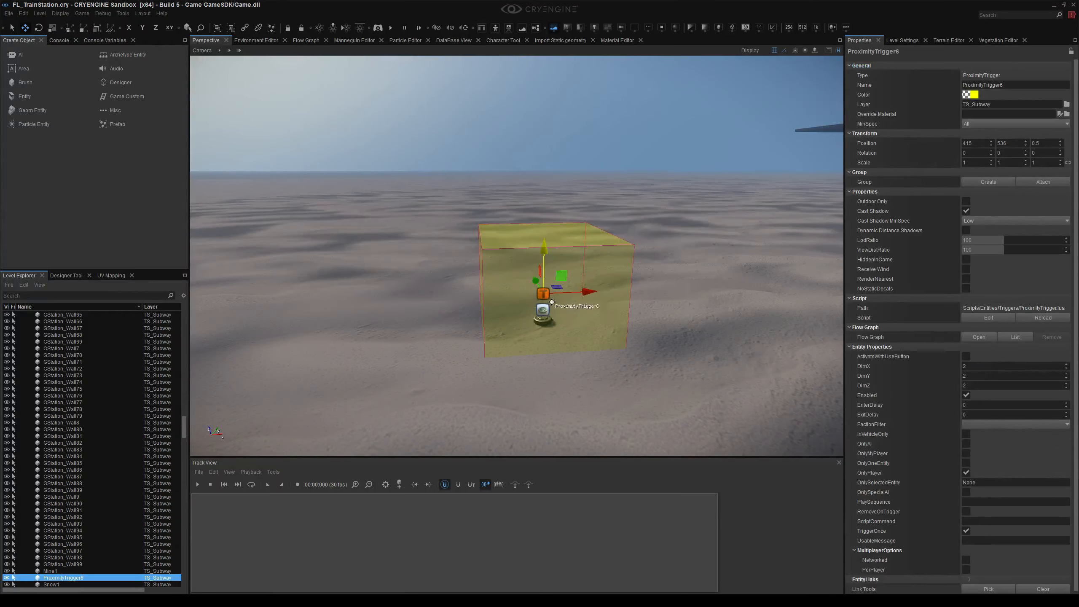
Move the Actor:PlayerInteractiveAnimation node in the Flow Graph up, clear of the entity:Mine and Debug:ConsoleVariable nodes.
click(307, 41)
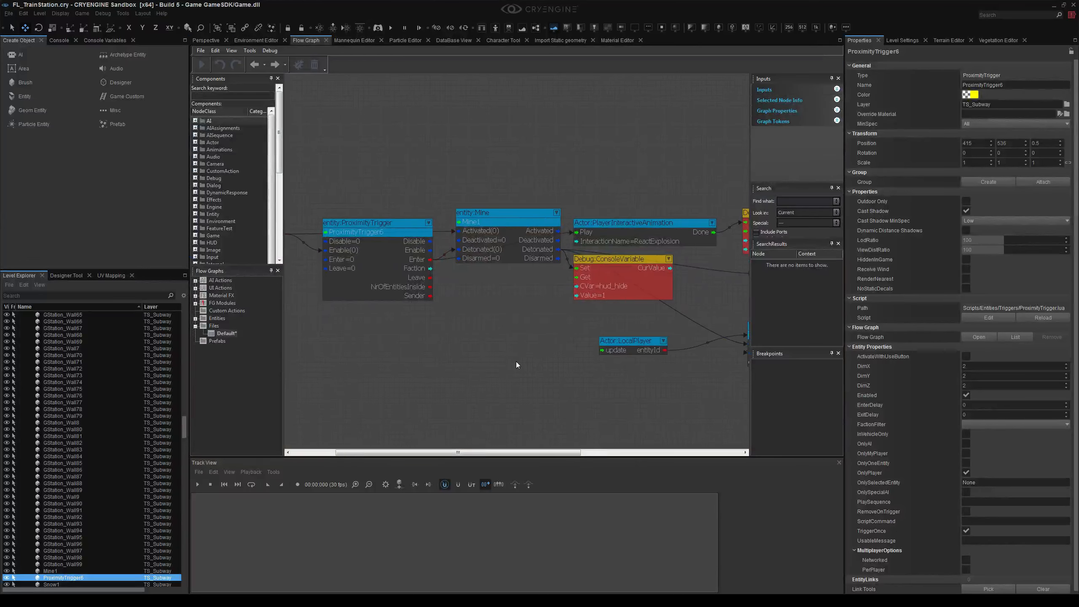
middle_drag(546, 340, 514, 370)
drag(526, 261, 531, 178)
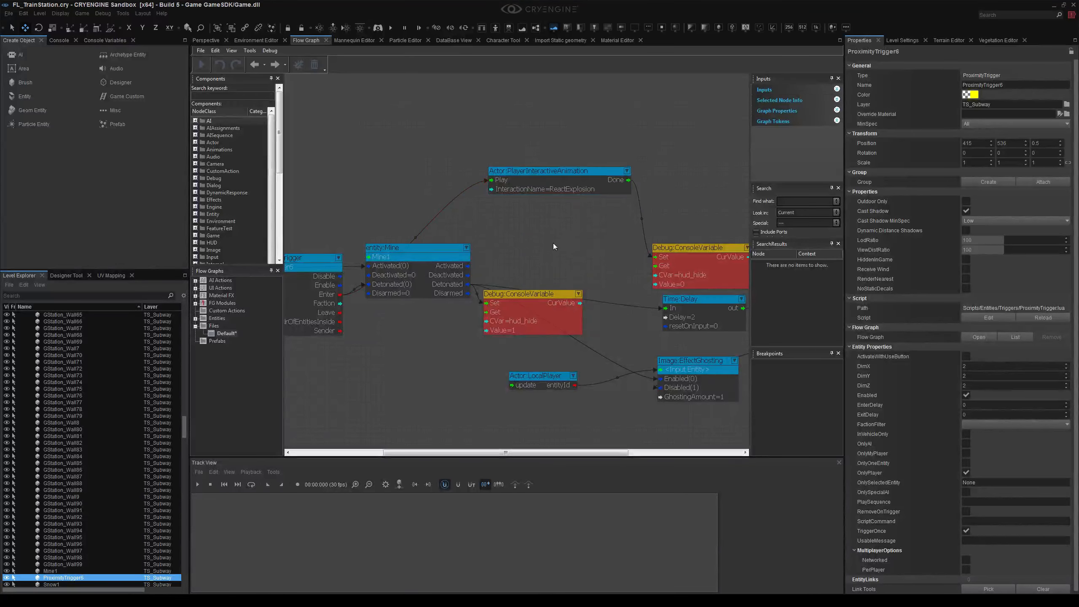
click(523, 240)
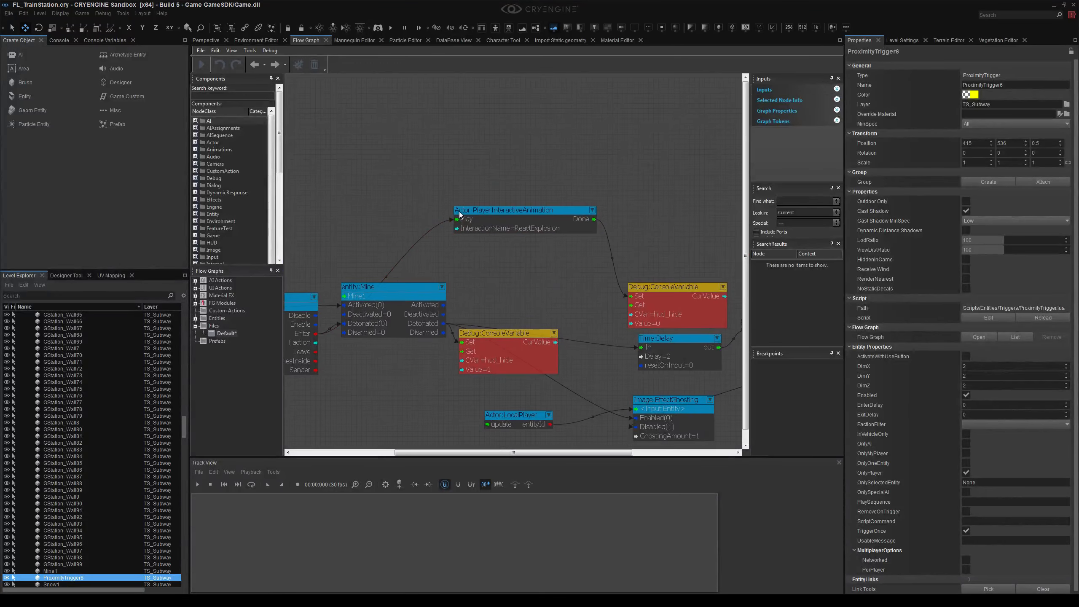
drag(509, 212, 504, 222)
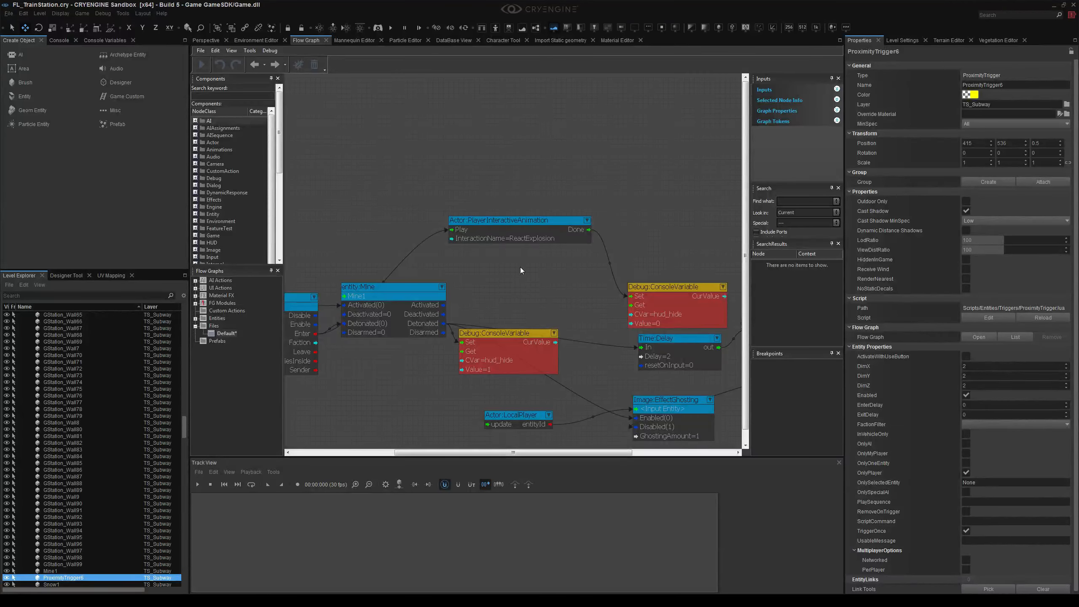
right_drag(528, 284, 522, 281)
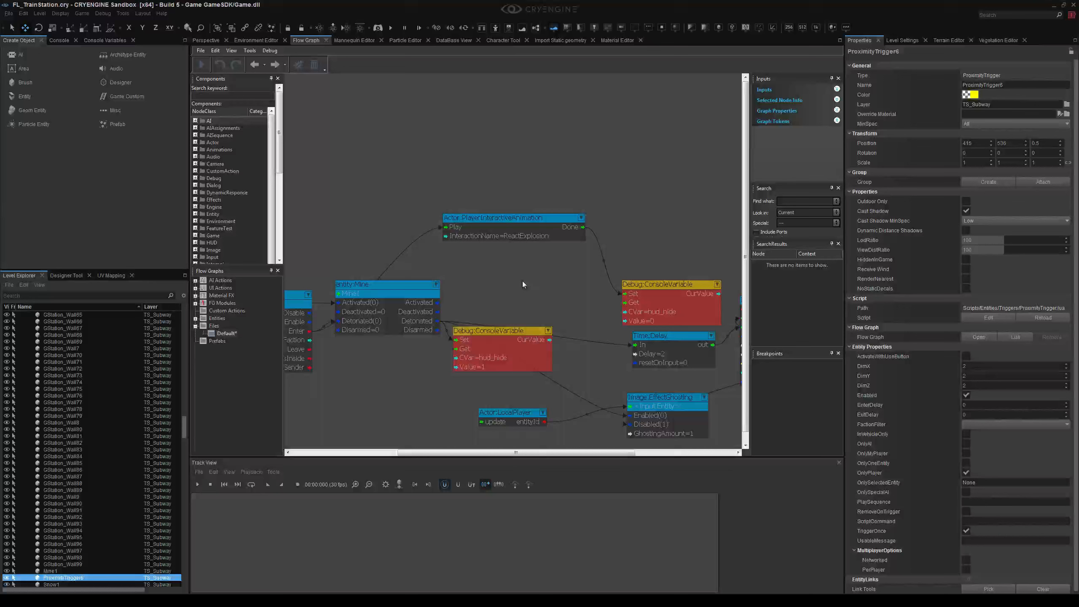
drag(489, 222, 498, 222)
click(497, 261)
right_drag(489, 248, 498, 255)
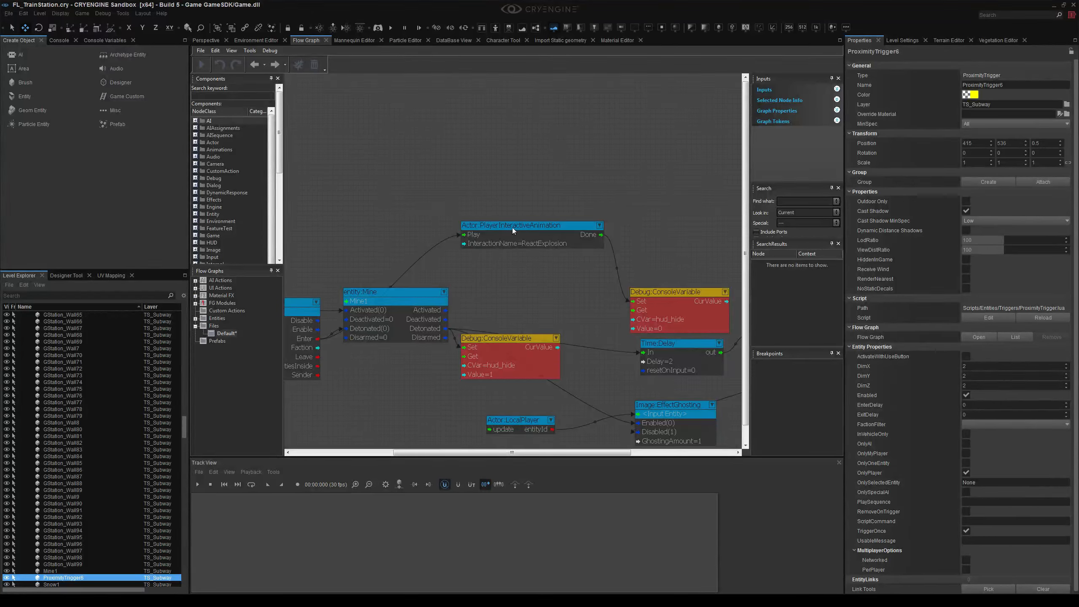
right_drag(503, 281, 493, 271)
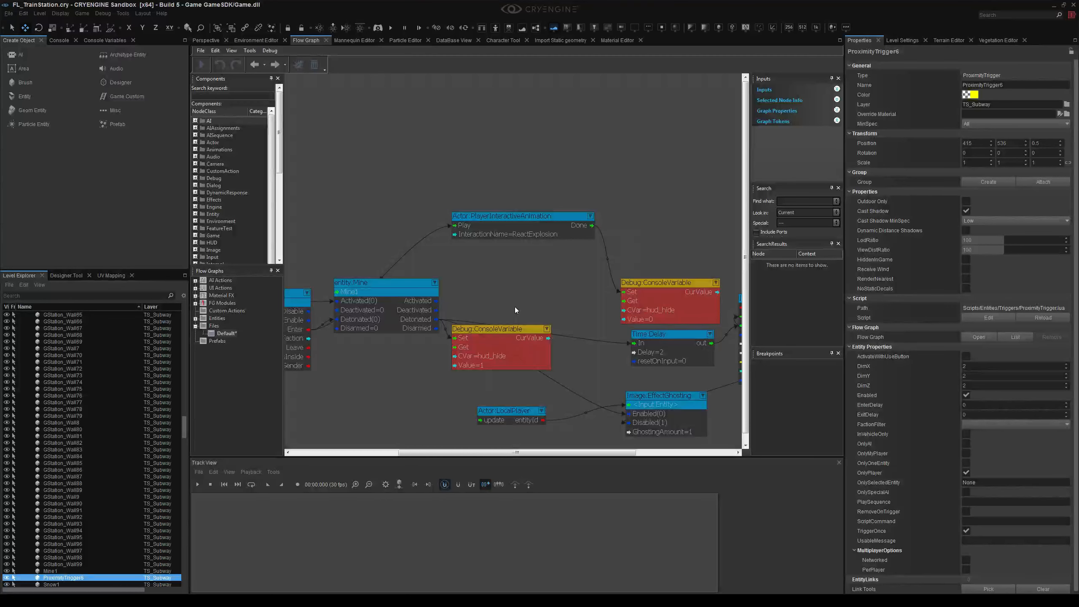
Shift the Debug:ConsoleVariable node that sets hud_hide to 1 slightly farther from the entity:Mine node.
right_drag(516, 296, 505, 292)
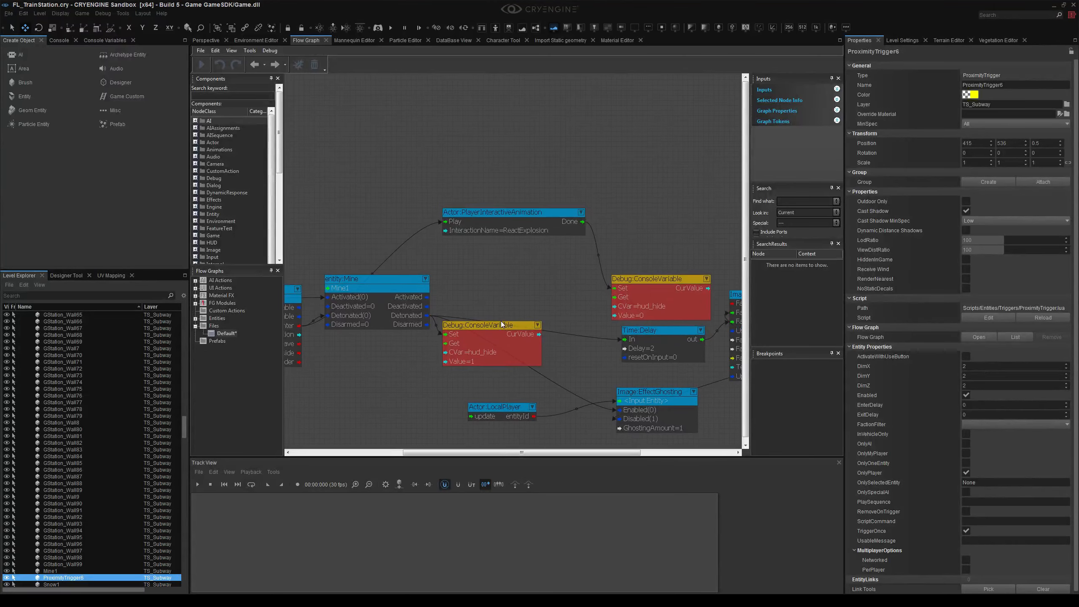
drag(500, 325, 511, 331)
right_drag(529, 293, 521, 301)
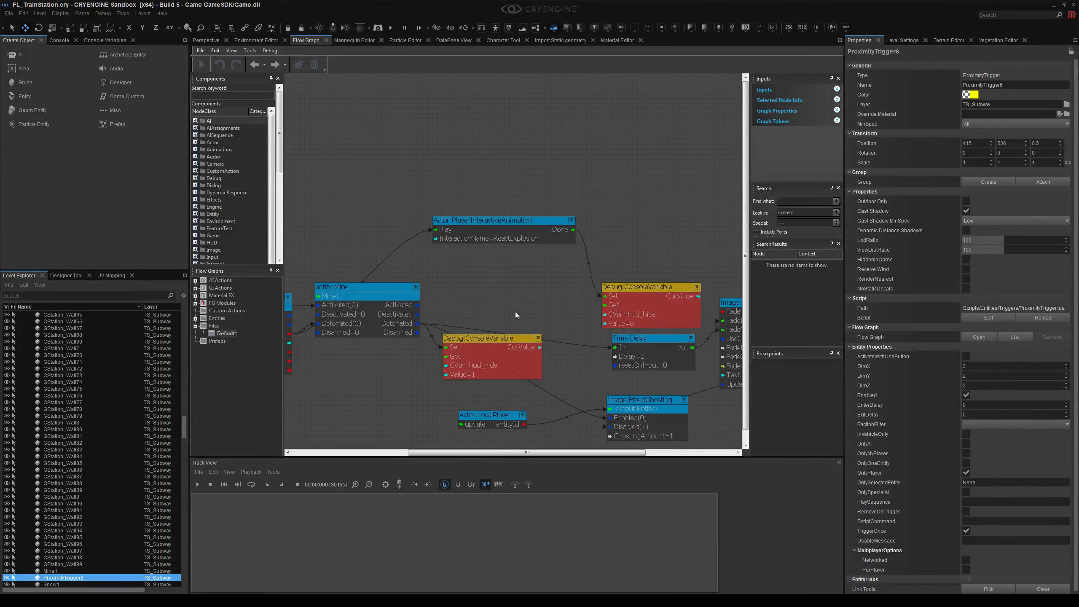
right_drag(514, 297, 531, 304)
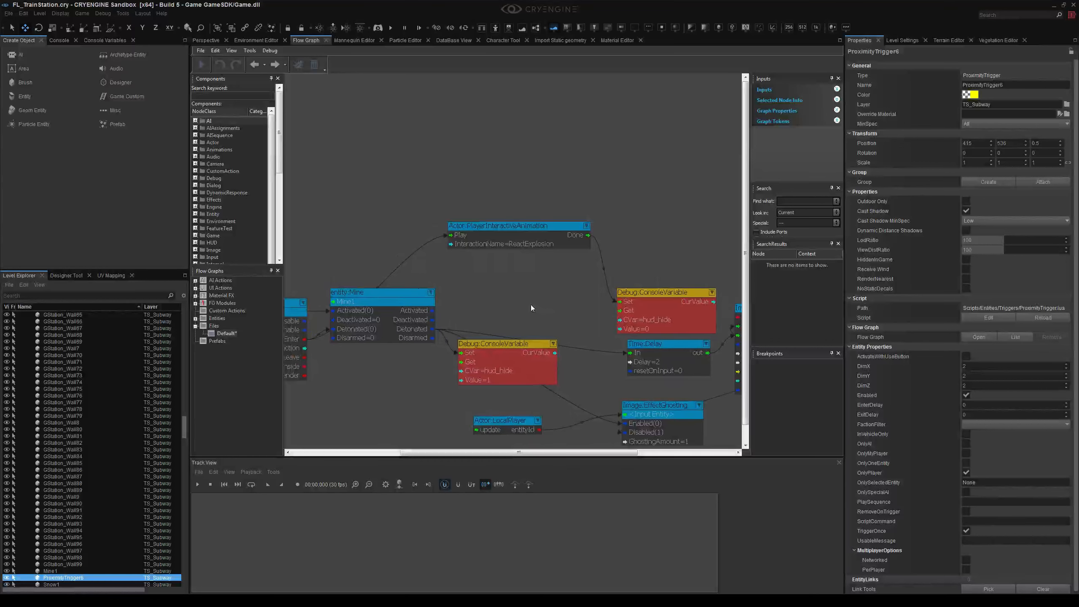
Nudge the Actor:PlayerInteractiveAnimation node slightly down and inspect its ReactExplosion interaction name.
mouse_move(503, 223)
mouse_down()
mouse_move(508, 244)
mouse_move(502, 233)
mouse_up()
click(516, 300)
click(500, 279)
click(500, 257)
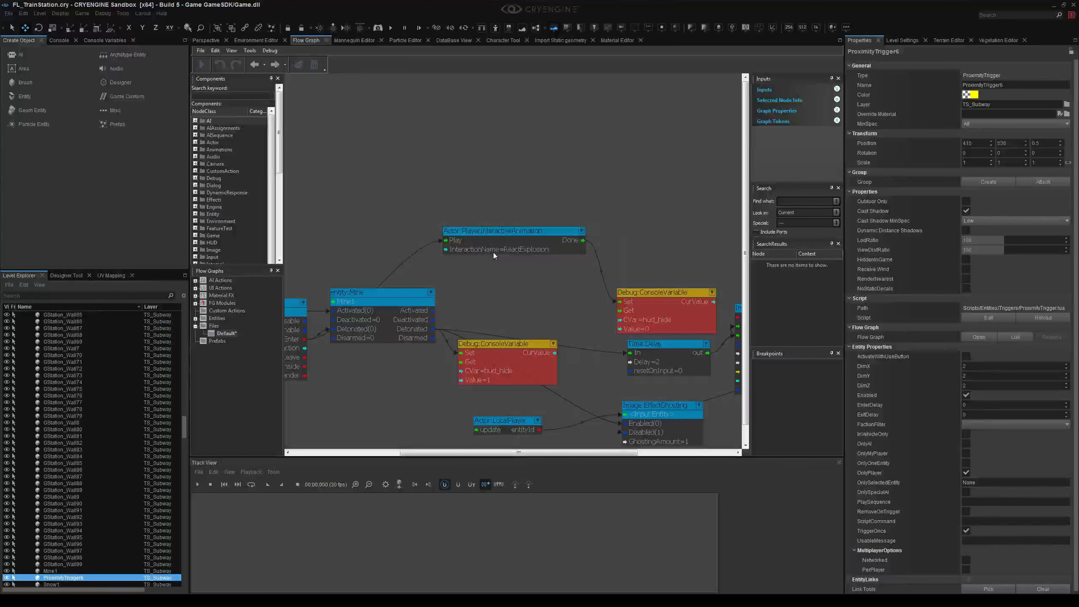
click(487, 231)
drag(420, 206, 591, 270)
click(614, 245)
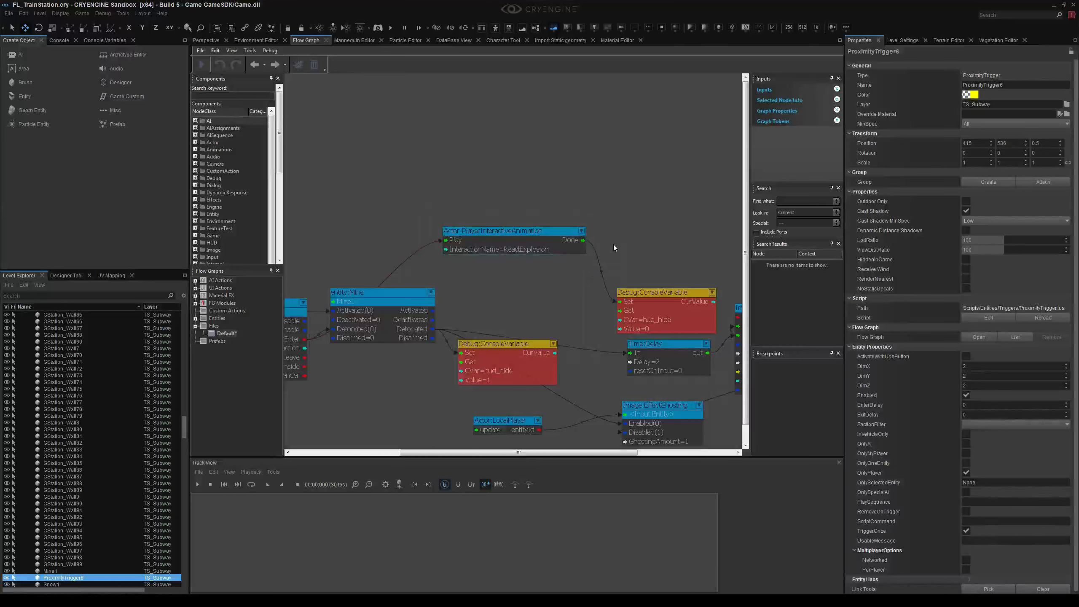
click(546, 234)
click(539, 279)
Add a new fragment under animationControlled for the Player context in the Mannequin Editor.
click(351, 41)
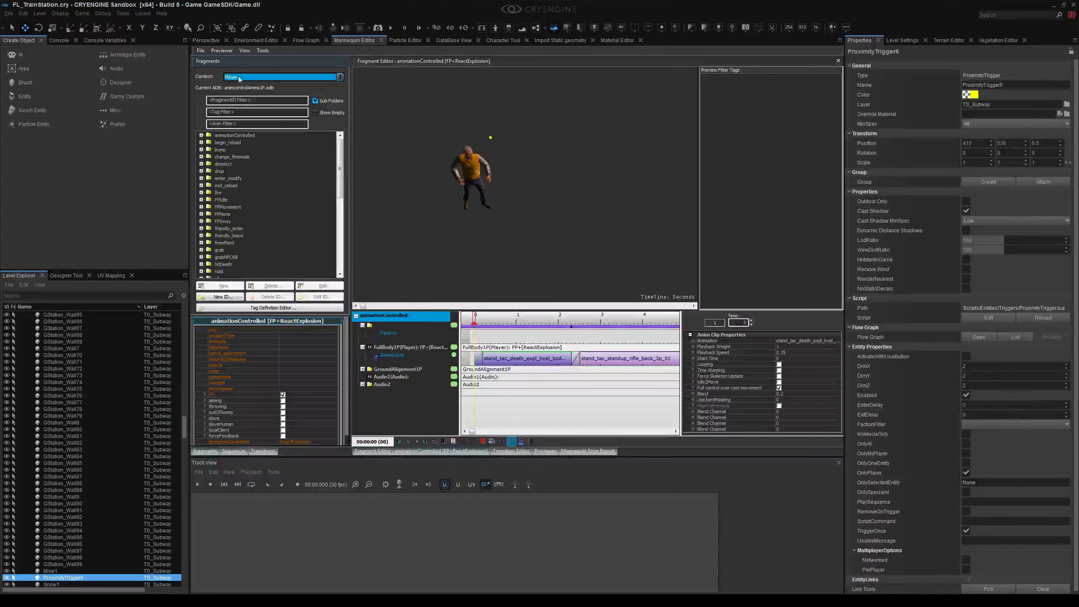
click(232, 136)
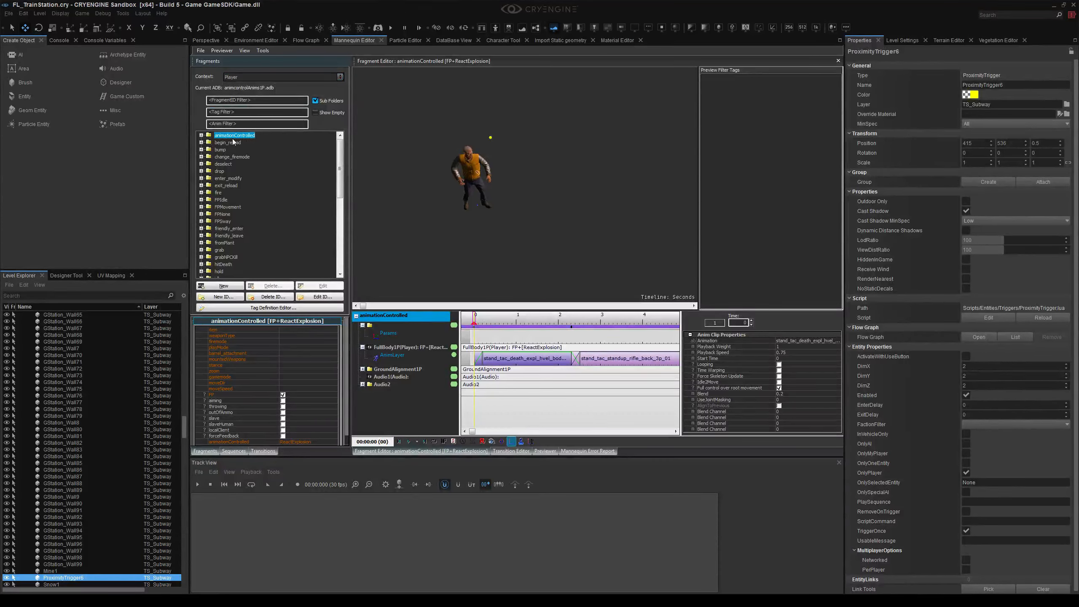
click(201, 135)
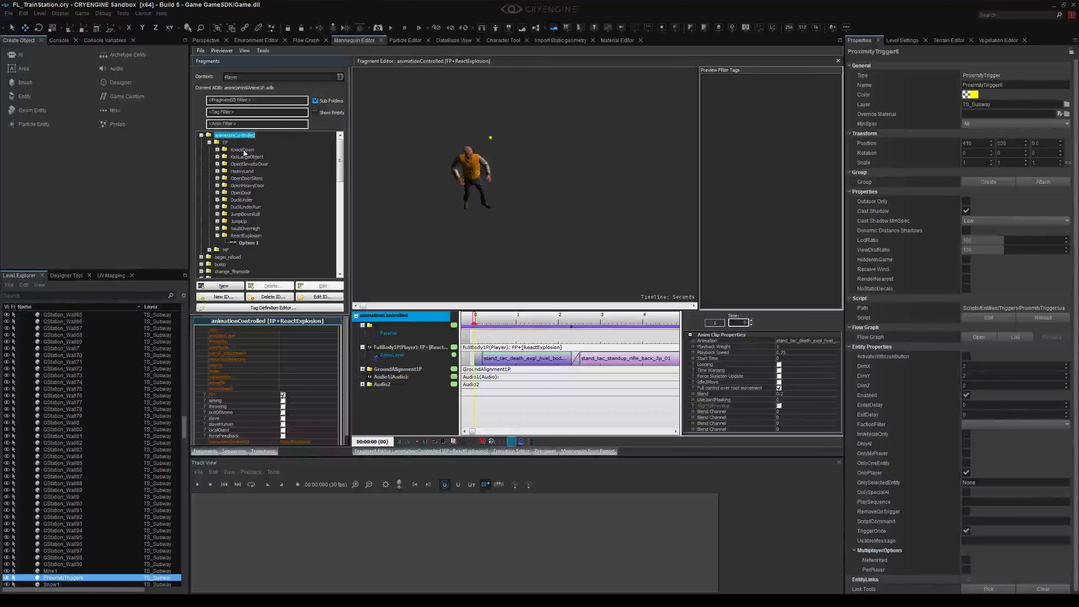
click(209, 142)
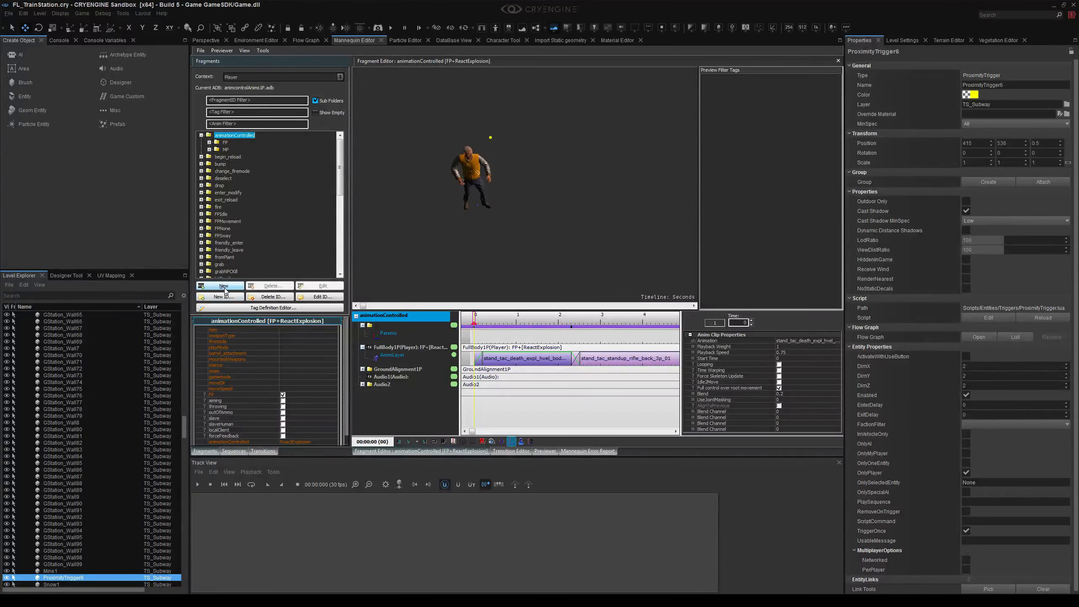
click(224, 288)
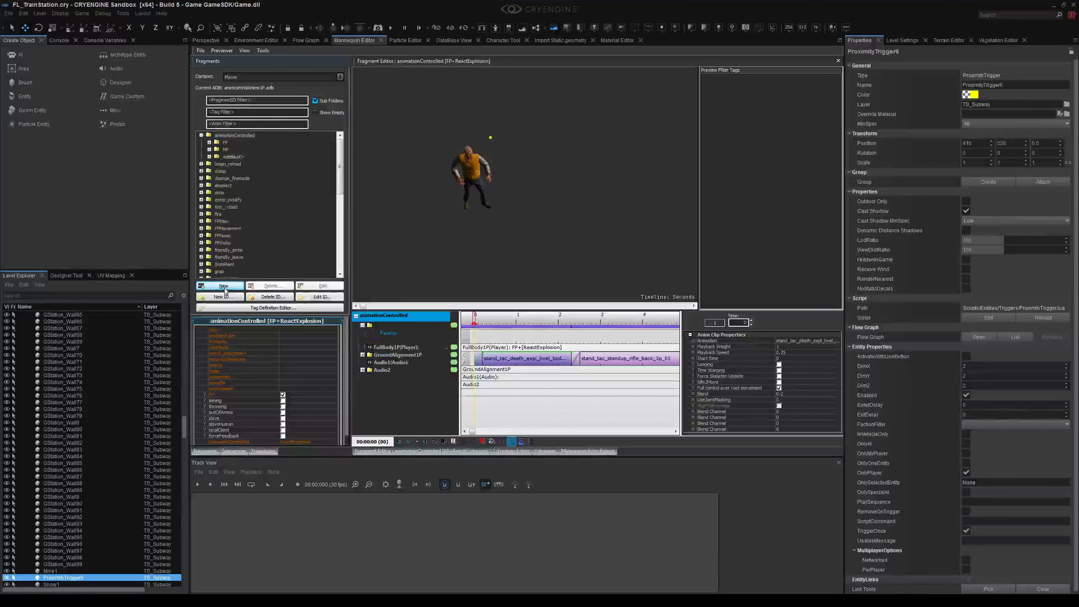
Delete Option 1 from the <default> entry under animationControlled in the Mannequin Editor.
click(210, 157)
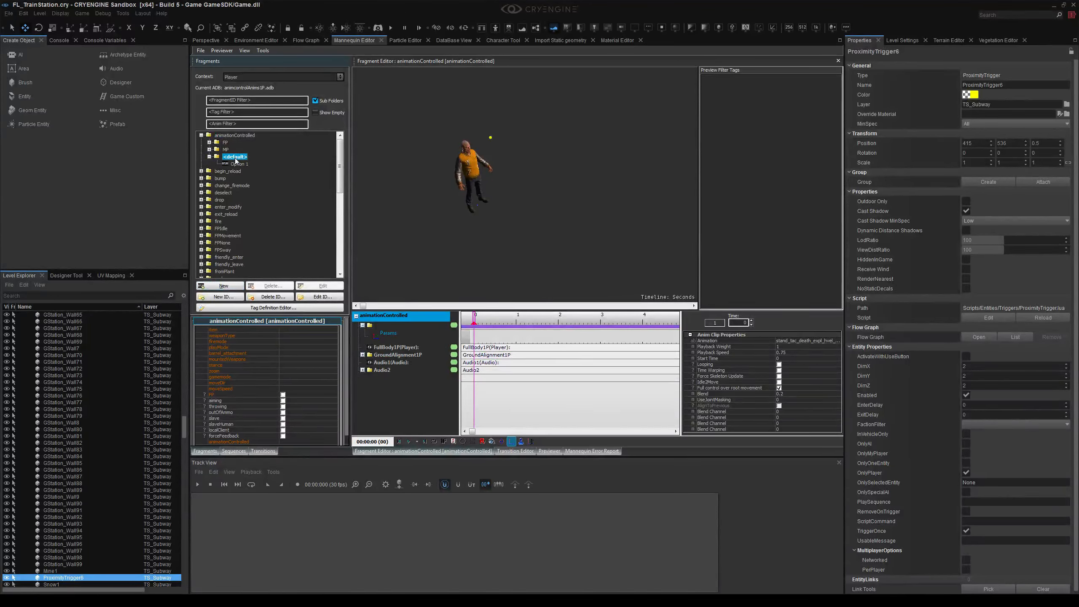
click(209, 156)
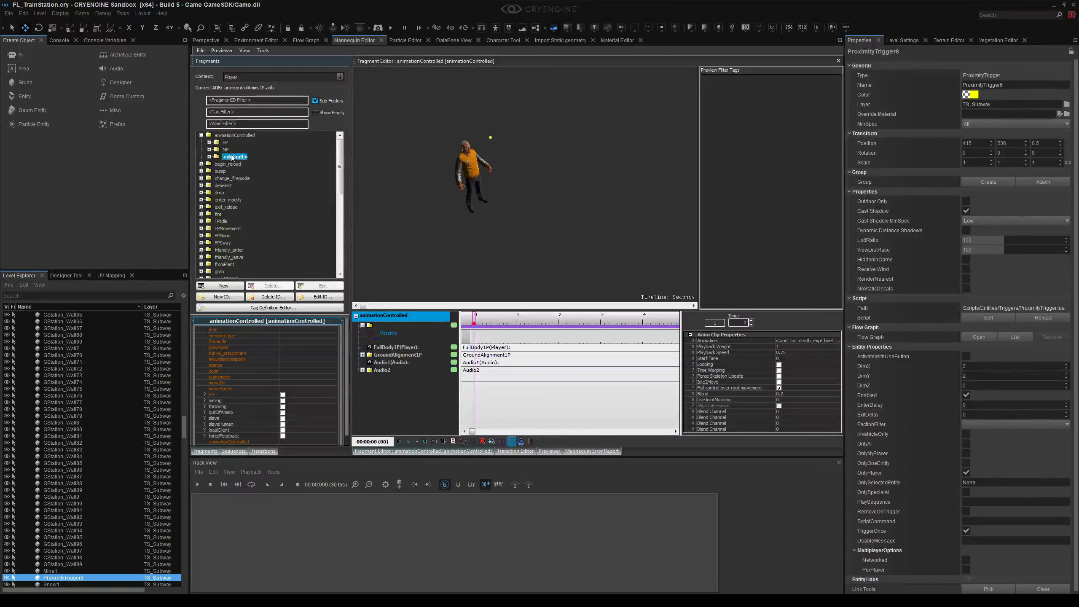
double_click(235, 157)
click(237, 164)
click(272, 286)
click(555, 333)
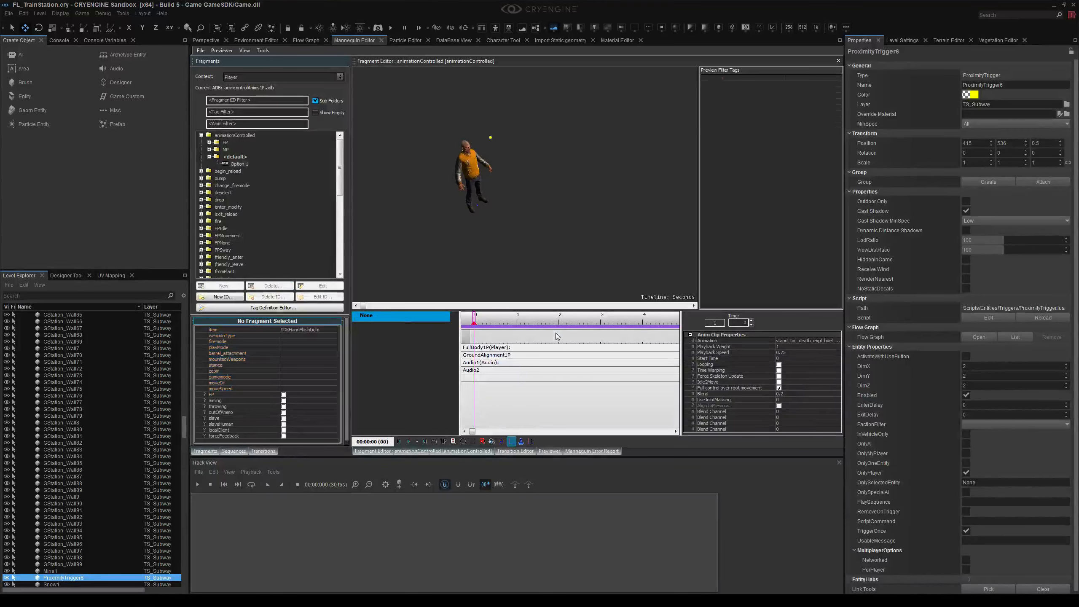
Load Option 1 of the ReactExplosion entry under animationControlled's FP folder into the fragment editor.
click(209, 143)
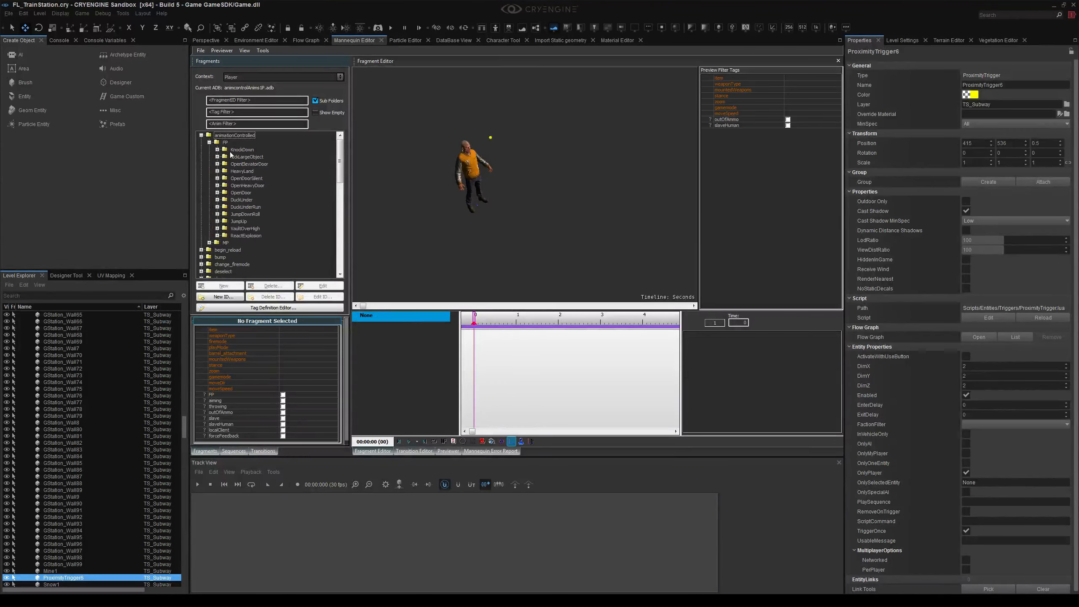
double_click(247, 236)
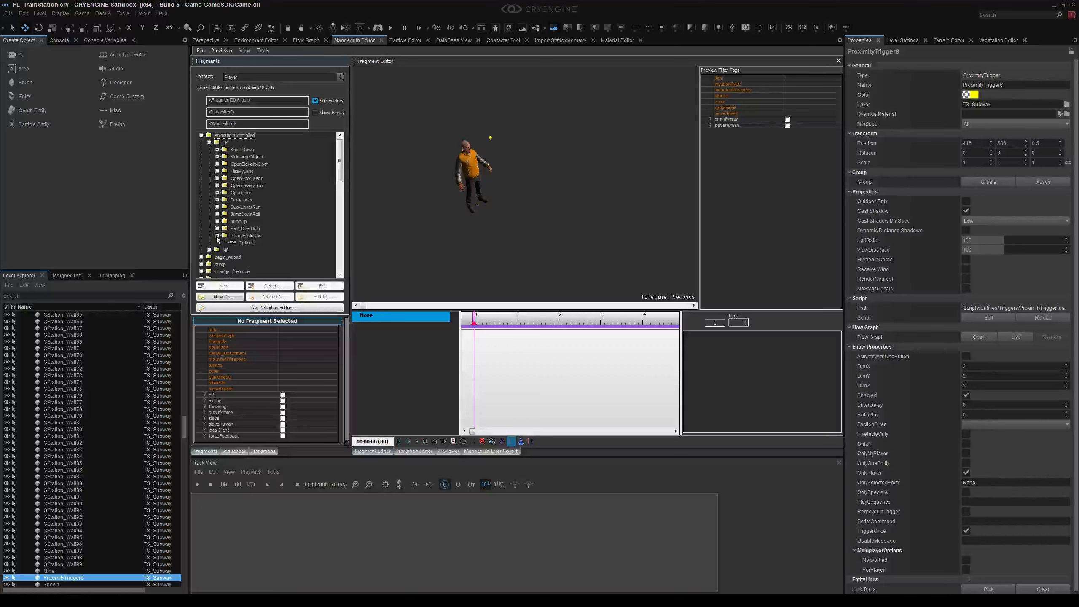
click(248, 243)
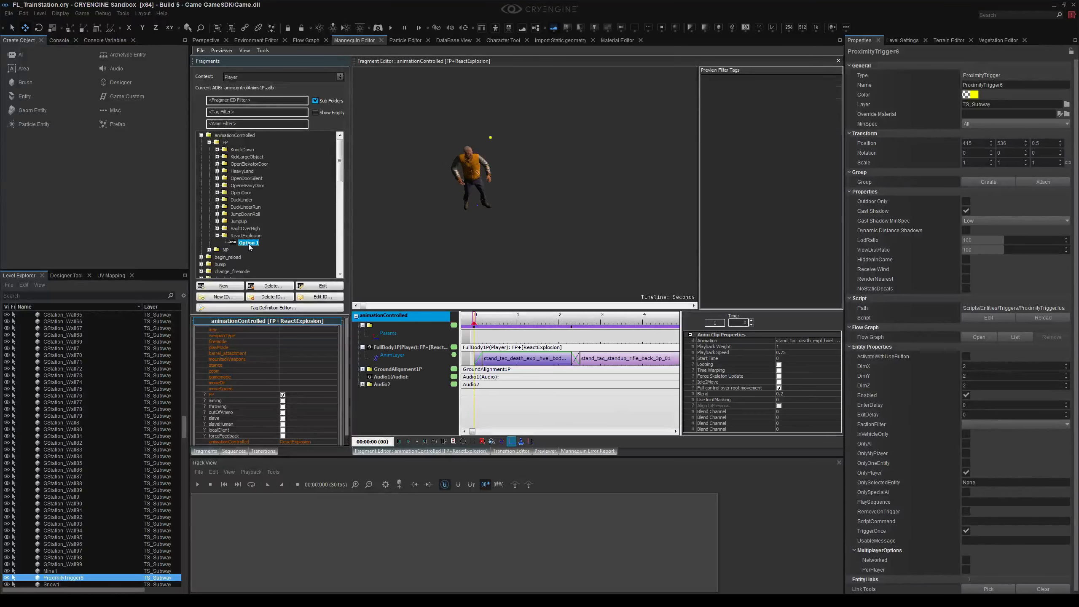
Play-test the mine's explosion reaction in game mode from the level's perspective view, and exit game mode.
click(208, 40)
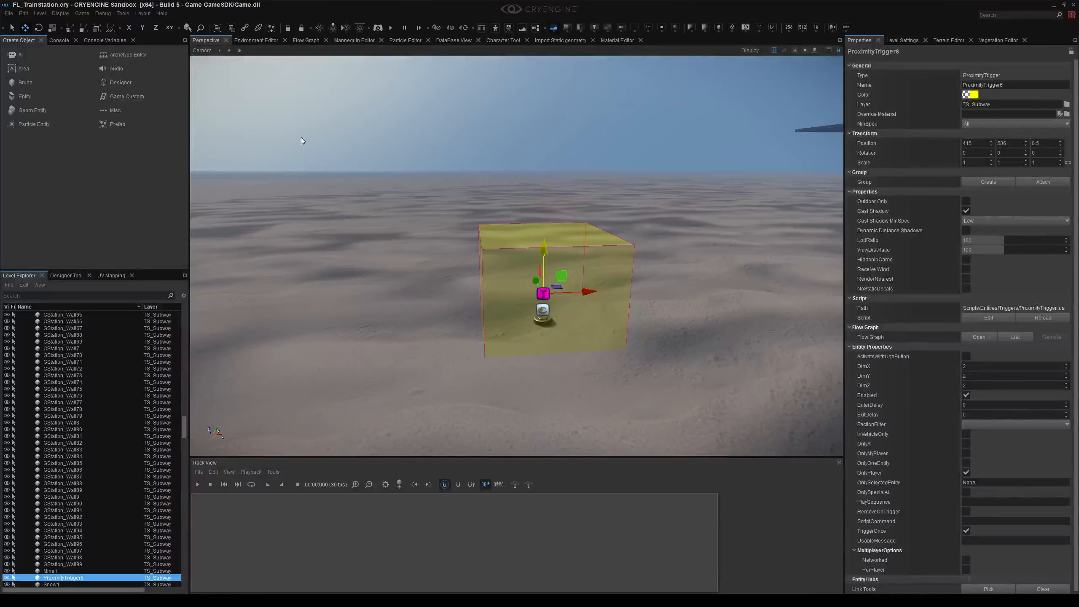
right_drag(599, 296, 583, 364)
key(ctrl+g)
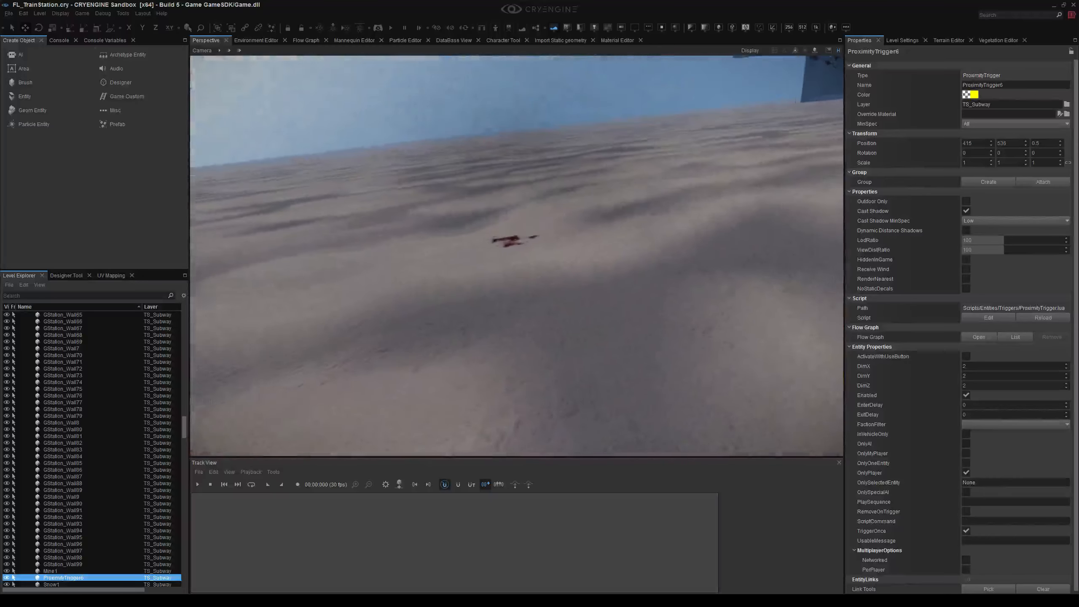
key(Escape)
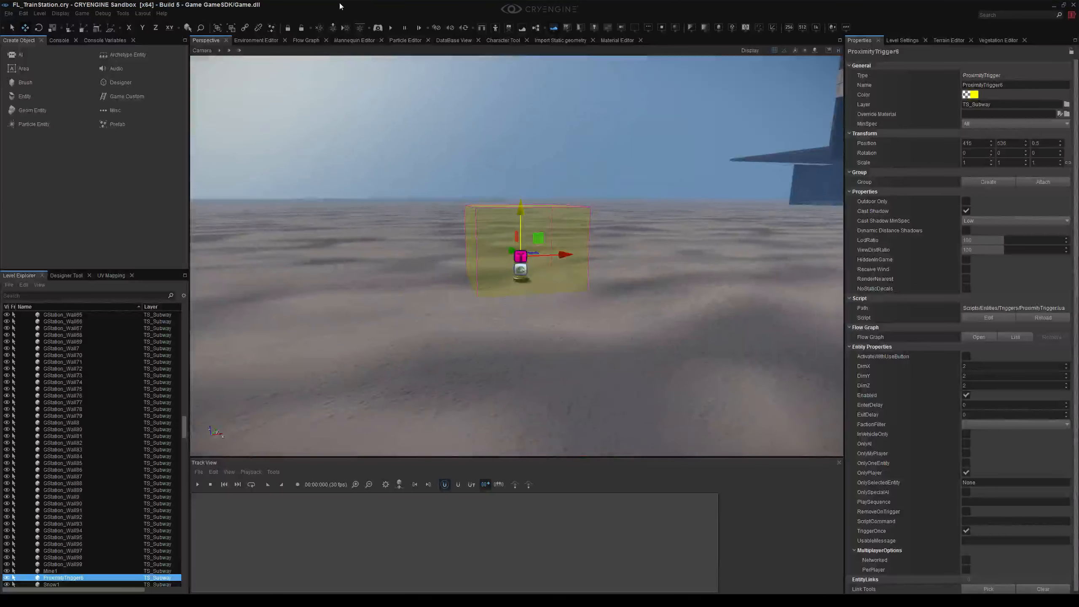
Compare the ReactExplosion fragment entry in the Mannequin Editor with the InteractionName of the Actor:PlayerInteractiveAnimation node in the Flow Graph.
click(355, 40)
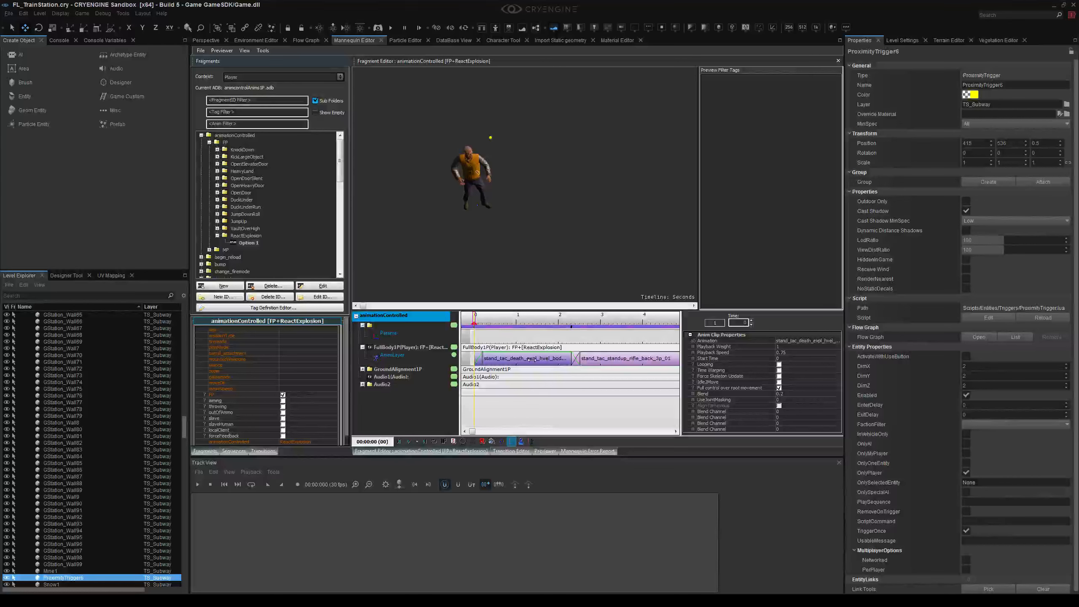
click(246, 236)
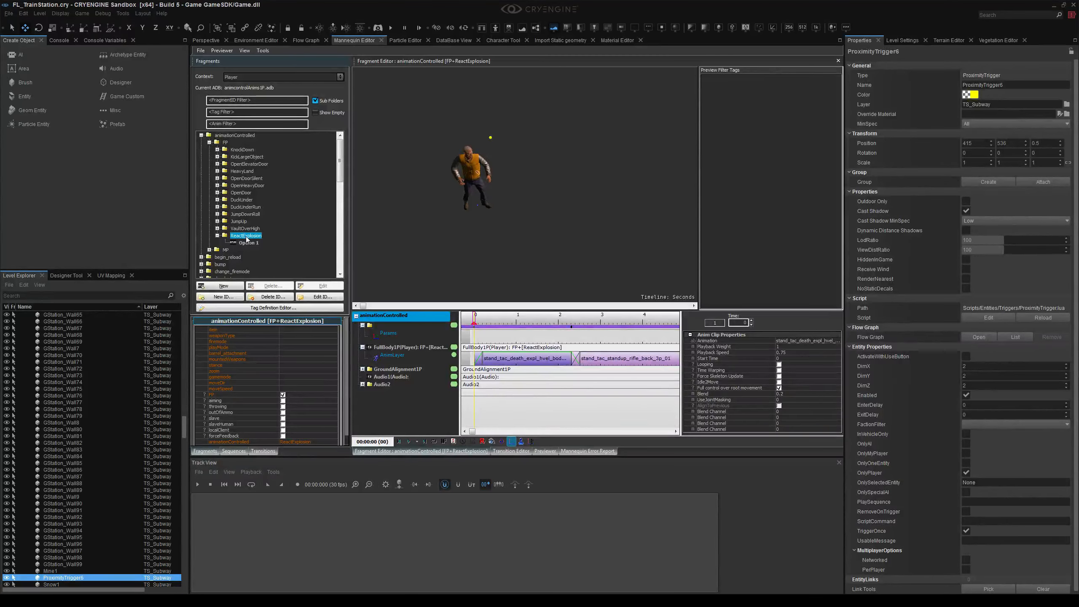
click(311, 40)
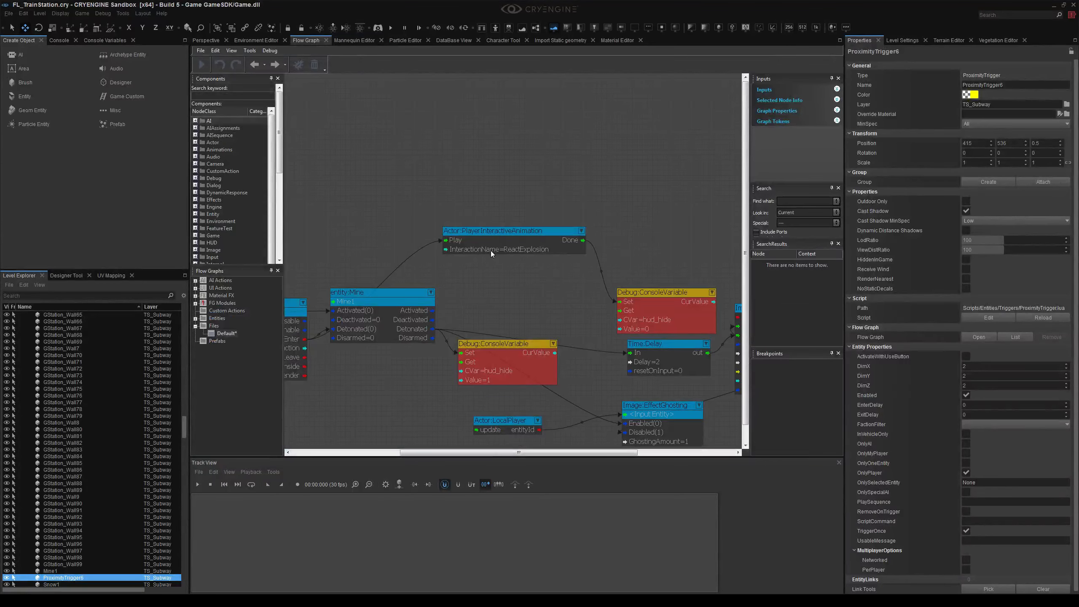
Back in the Mannequin Editor, enlarge the fragment's tag properties area slightly and select the AnimLayer track under FullBody1P.
click(353, 41)
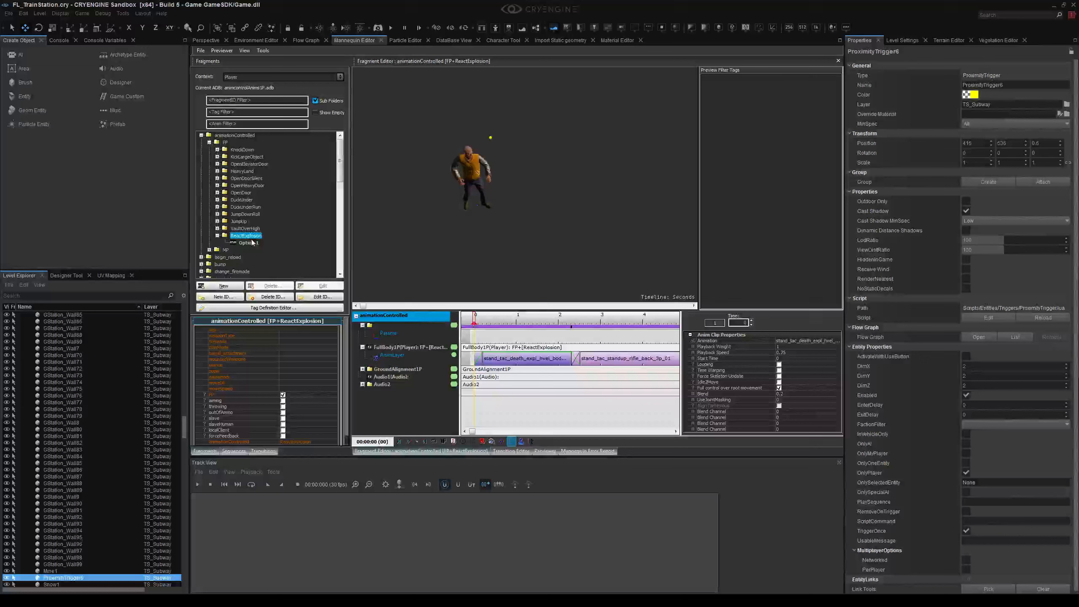
mouse_move(346, 353)
mouse_down()
mouse_move(347, 376)
mouse_move(348, 348)
mouse_up()
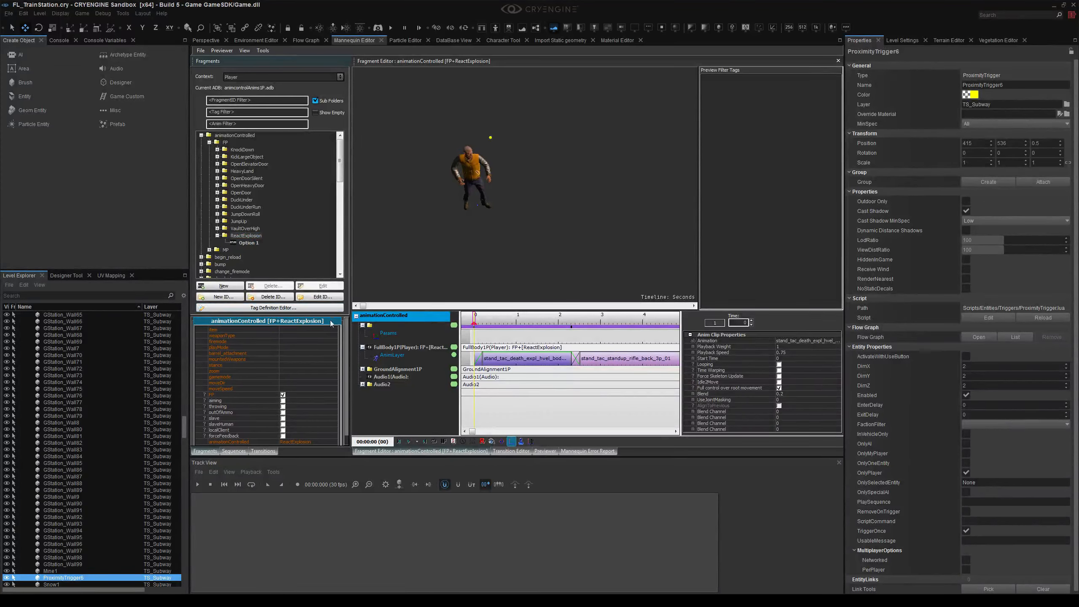
drag(339, 316, 338, 310)
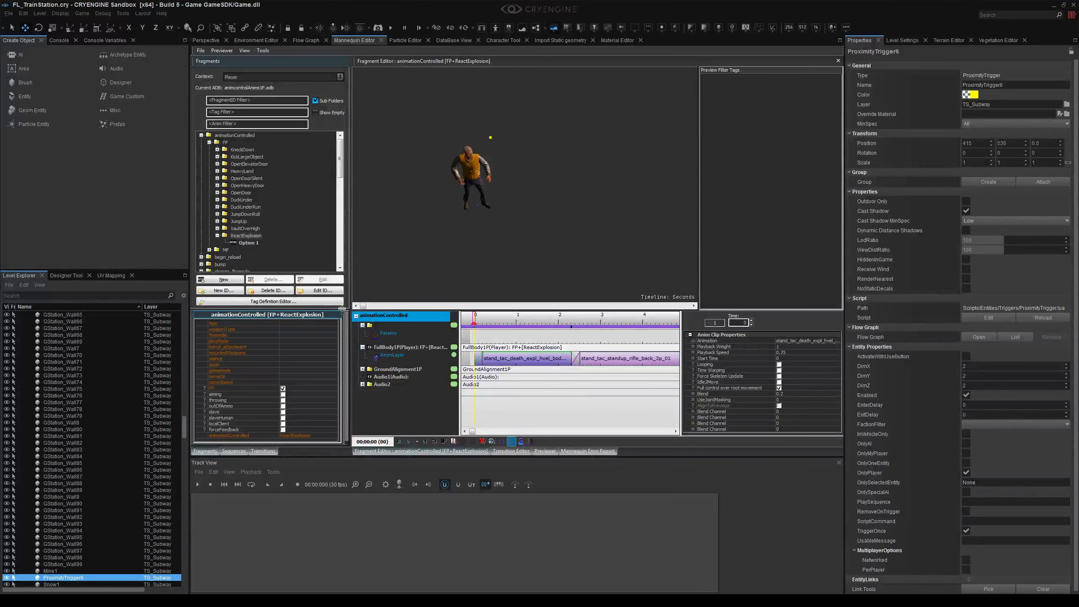
click(396, 361)
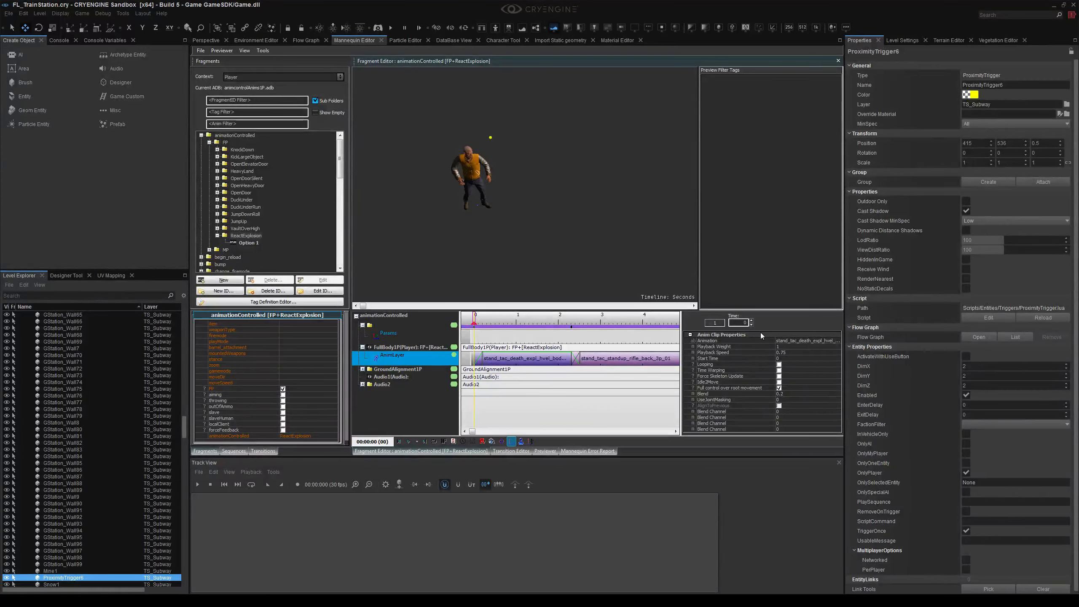
Scrub the ReactExplosion timeline through its death and stand-up clips, and inspect the full length of the stand_tac_standup_rifle_back_3p_01 clip.
mouse_move(475, 320)
mouse_down()
mouse_move(554, 328)
mouse_move(469, 331)
mouse_up()
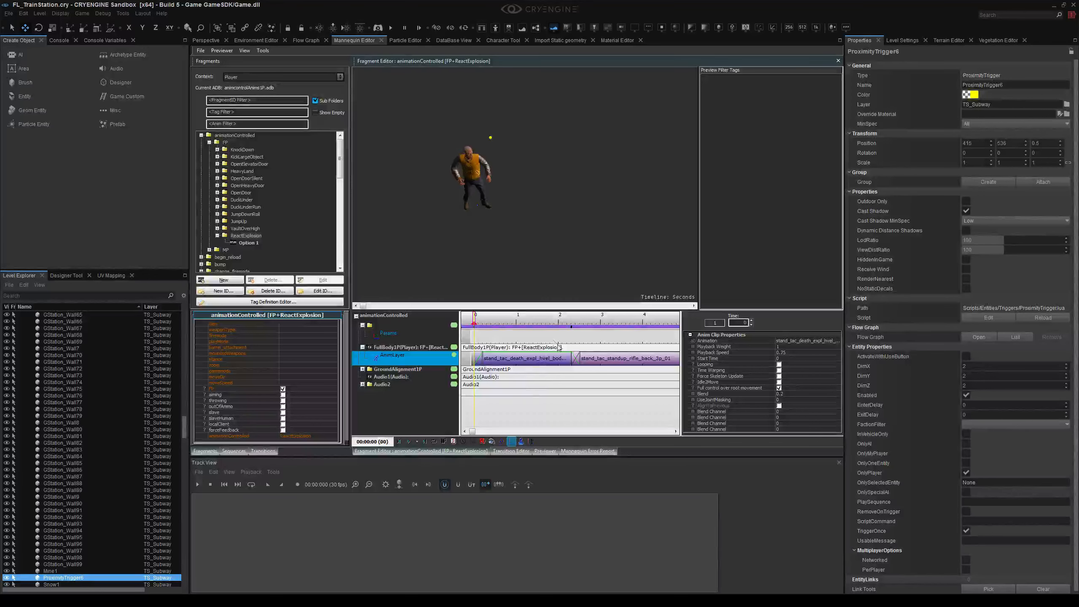
drag(475, 320, 592, 319)
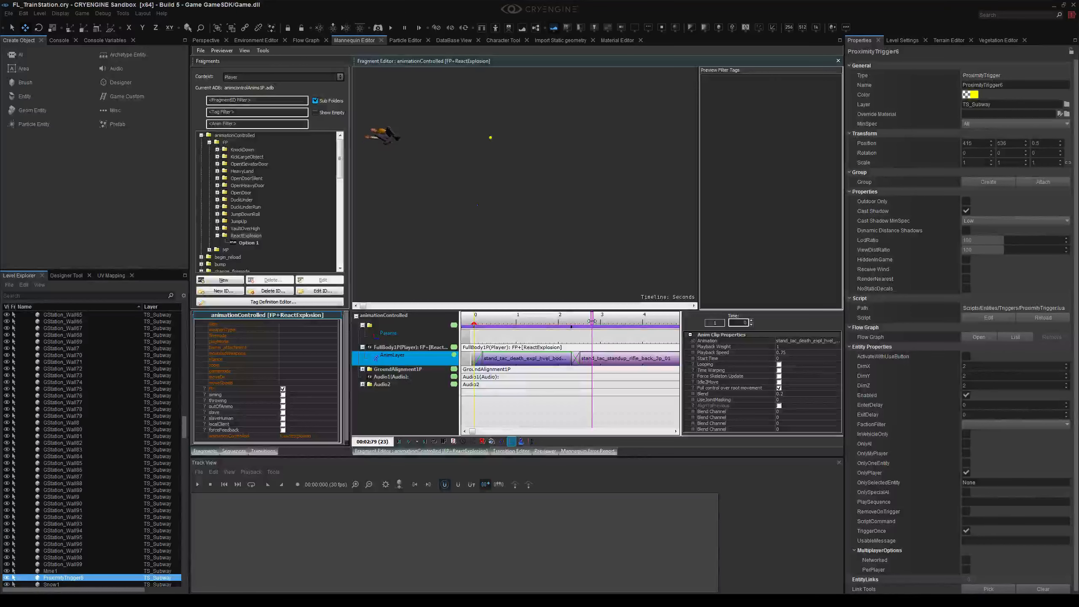
click(602, 362)
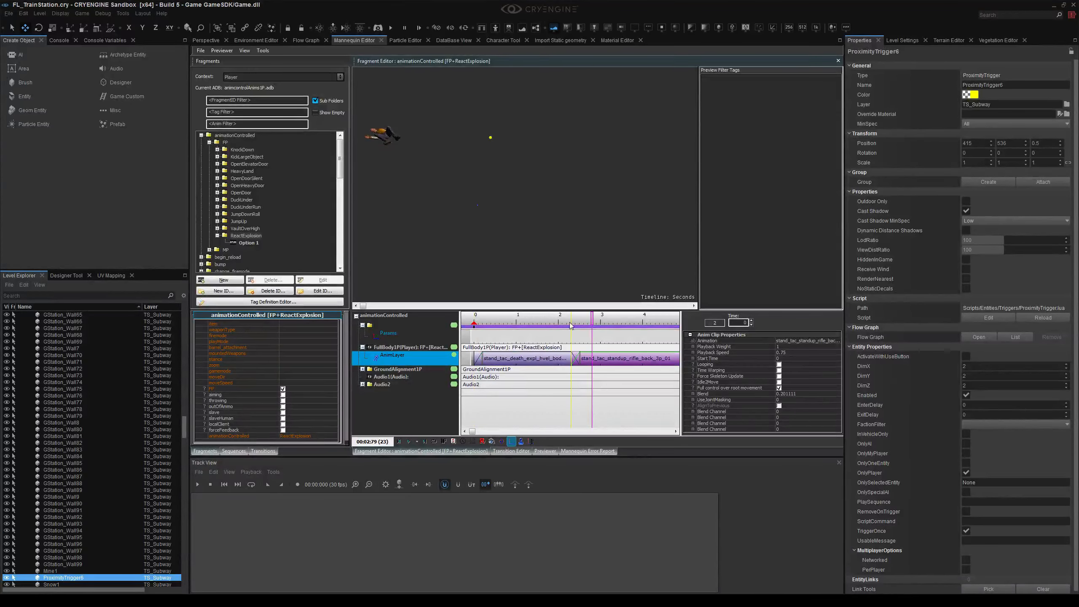
click(601, 320)
drag(624, 319, 508, 324)
scroll(551, 356, down, 6)
scroll(572, 356, up, 2)
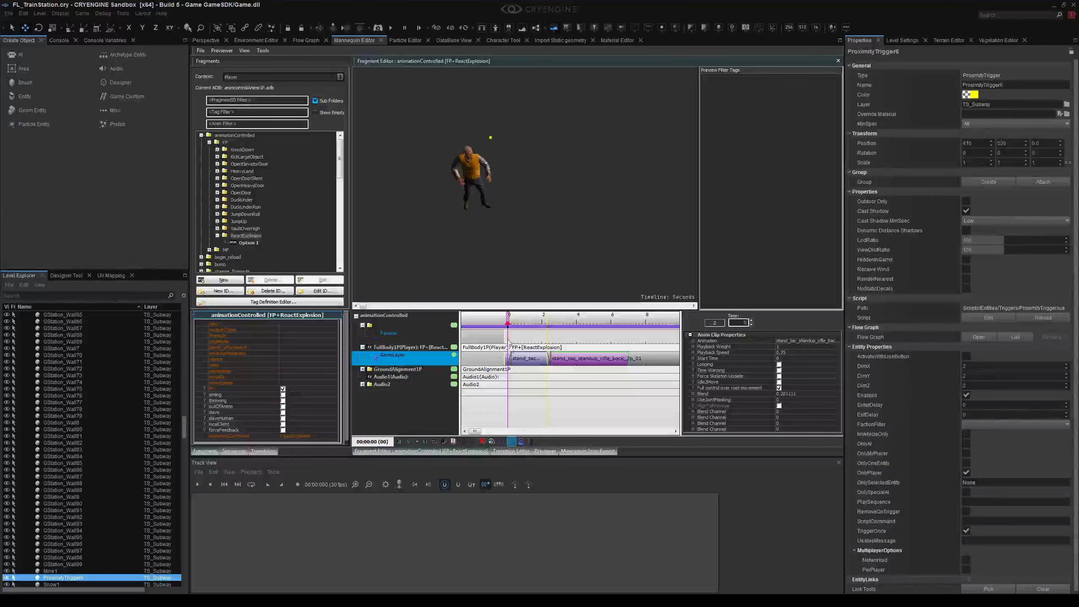
scroll(610, 357, up, 2)
scroll(662, 360, down, 1)
scroll(541, 356, up, 1)
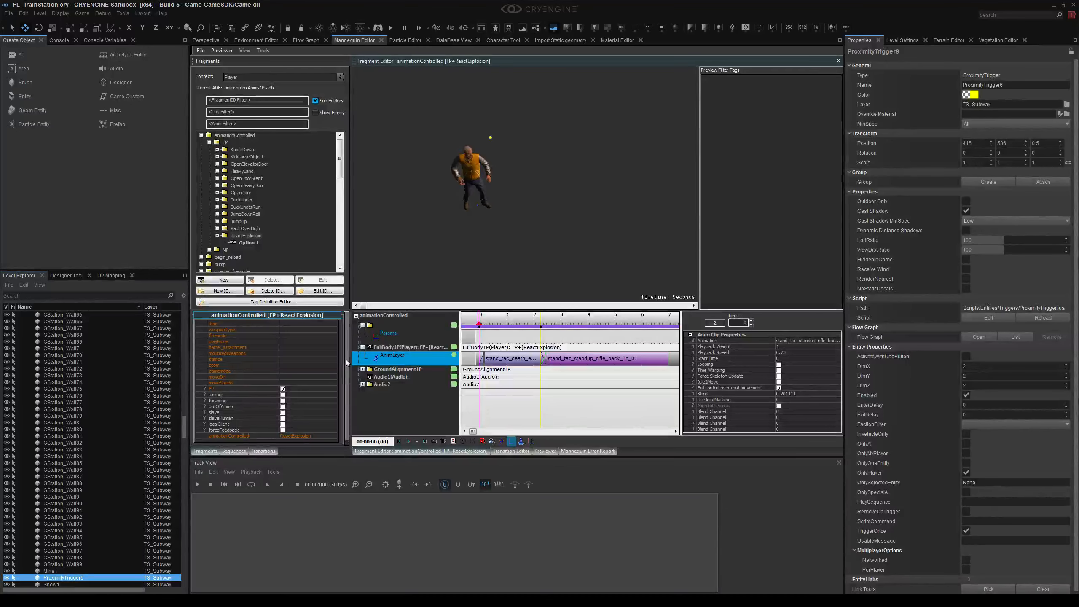
Open the Tag Definition Editor from Option 1 of the ReactExplosion fragment.
click(248, 243)
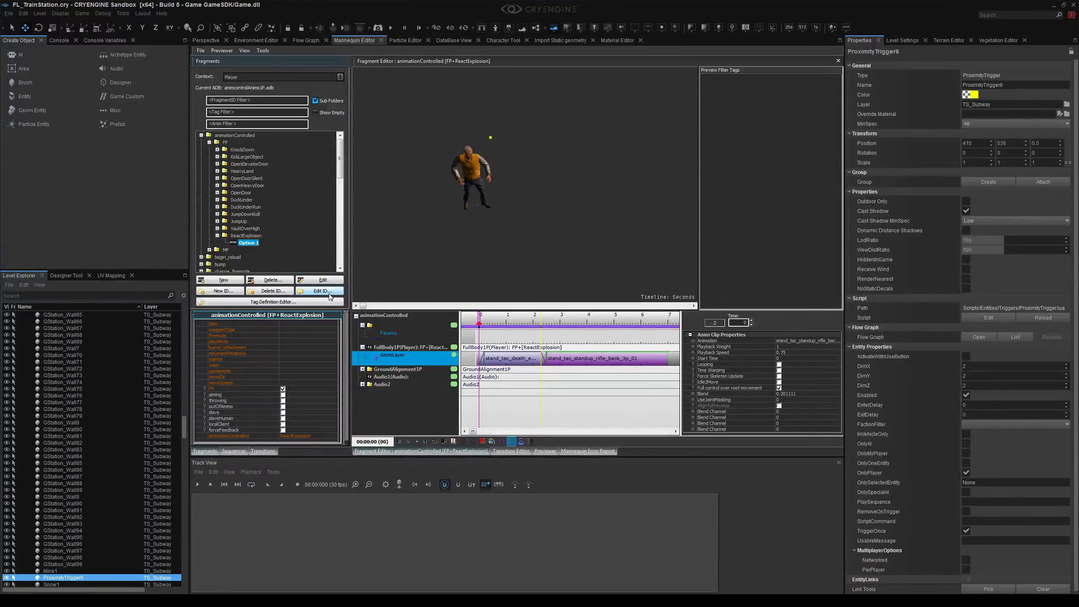
click(291, 304)
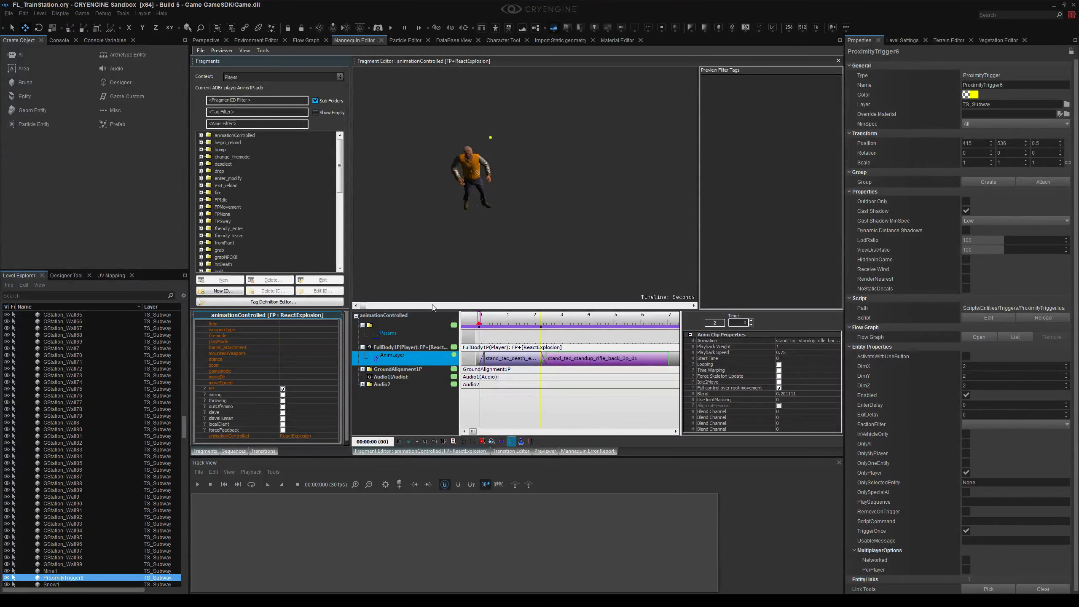
Reselect Option 1 of ReactExplosion under animationControlled's FP folder and inspect its animationControlled tag value.
click(202, 135)
click(209, 143)
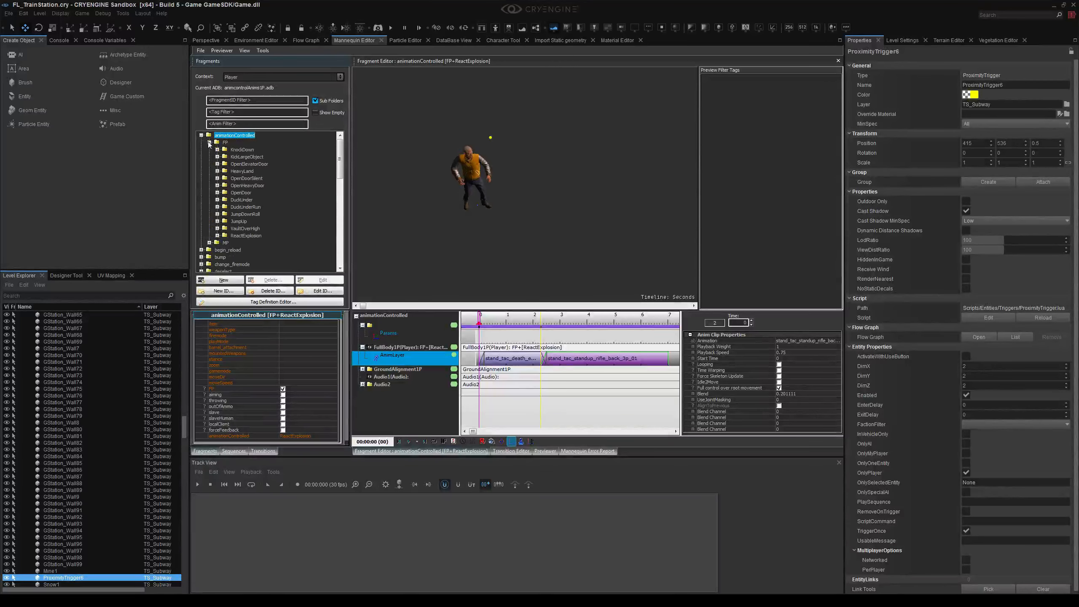
click(217, 235)
click(247, 242)
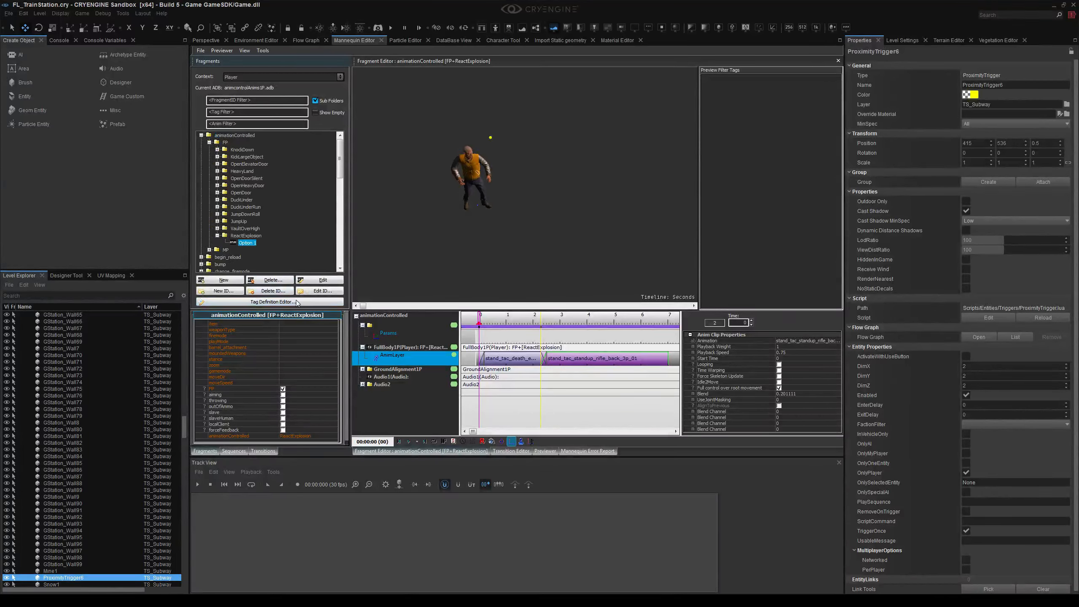
mouse_move(346, 371)
mouse_down()
mouse_move(345, 381)
mouse_move(345, 362)
mouse_up()
click(296, 437)
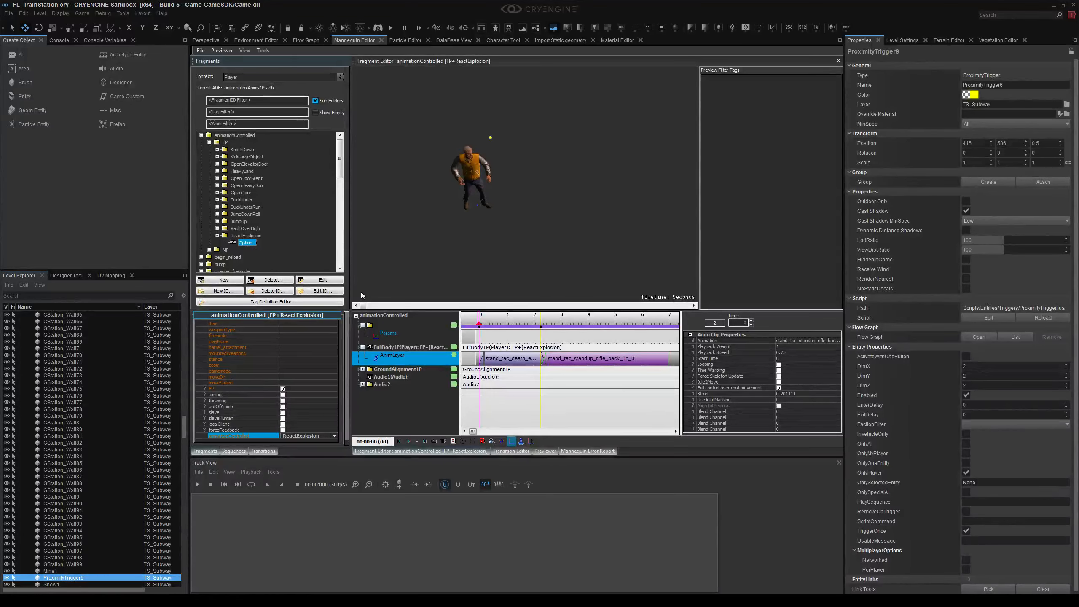
Examine the fragment ID settings of animationControlled.
click(319, 291)
click(322, 280)
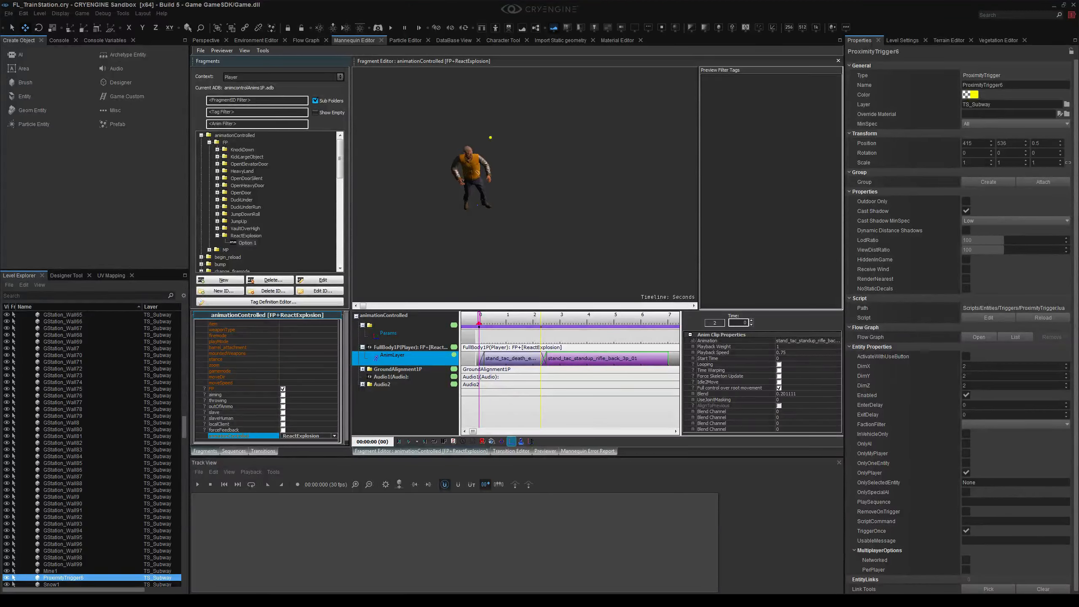
click(327, 293)
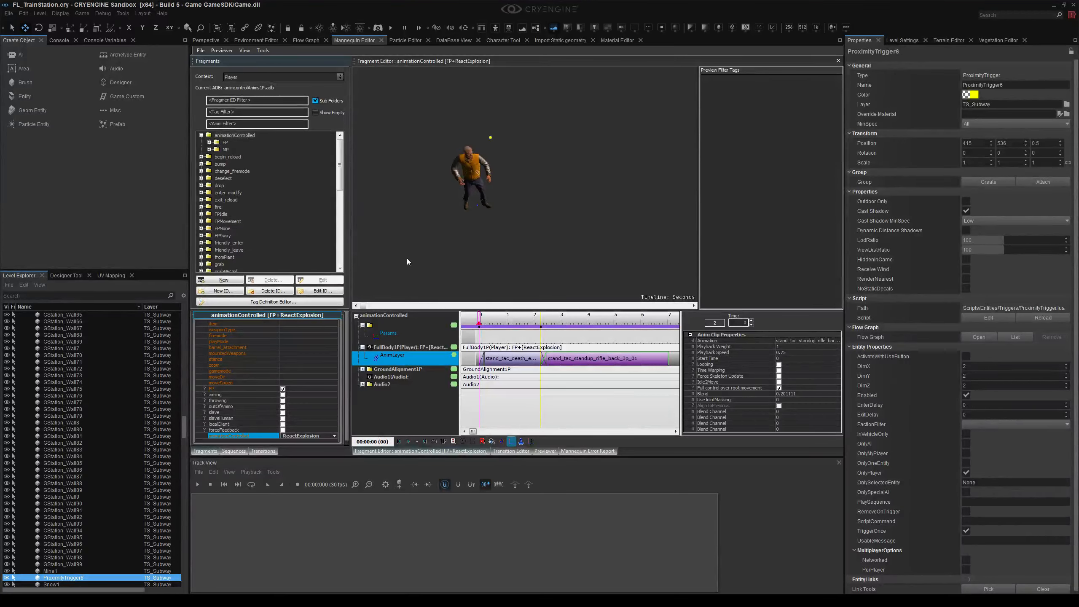
Revisit the Tag Definition Editor for animationControlled, and reselect the ReactExplosion entry in its FP folder.
click(209, 142)
click(232, 136)
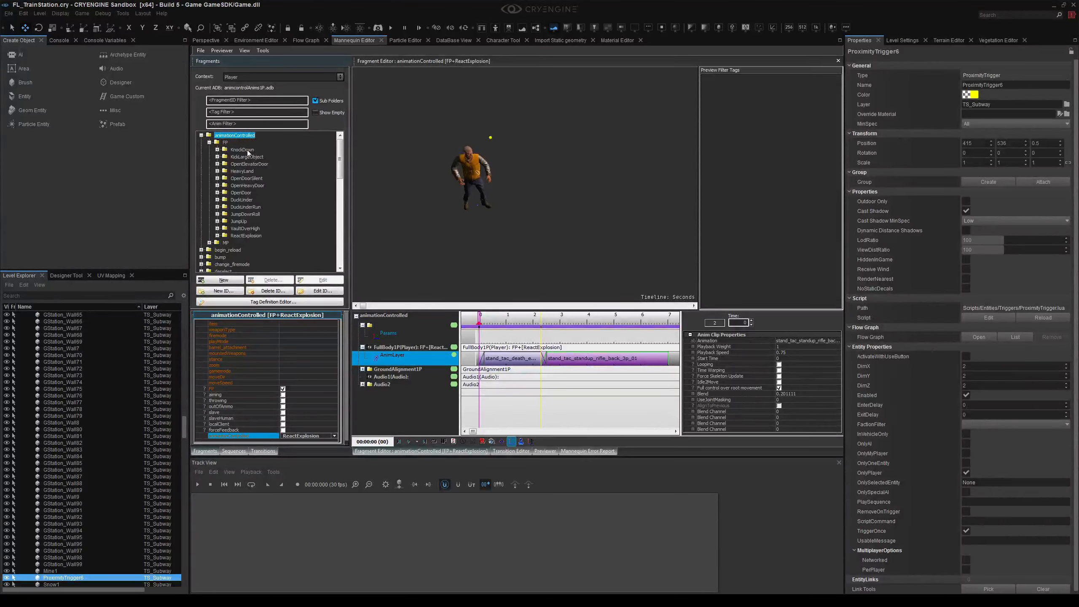
click(288, 303)
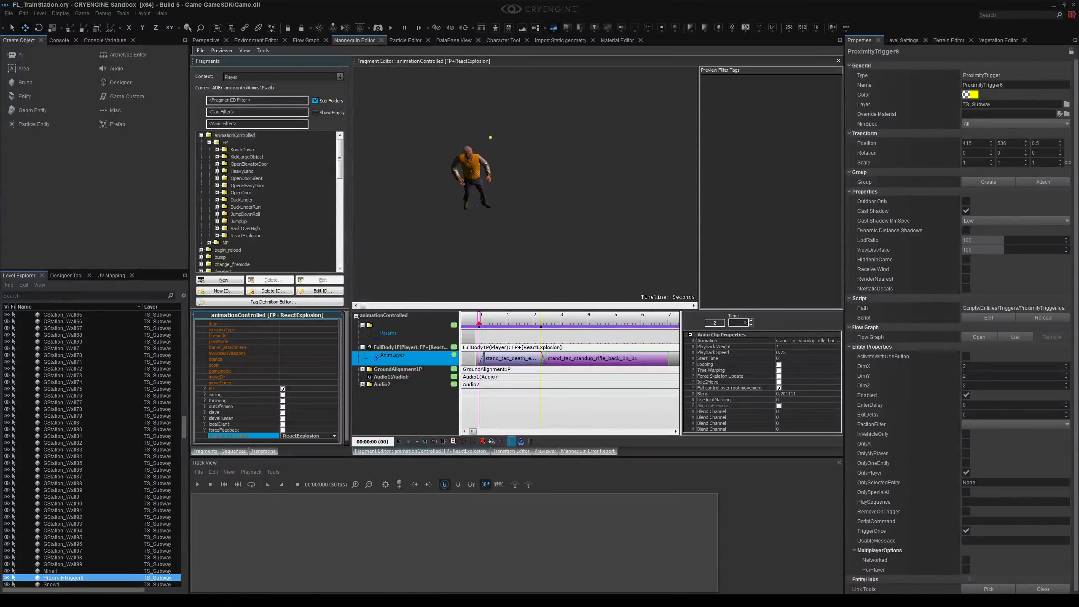
click(201, 135)
click(209, 142)
click(246, 236)
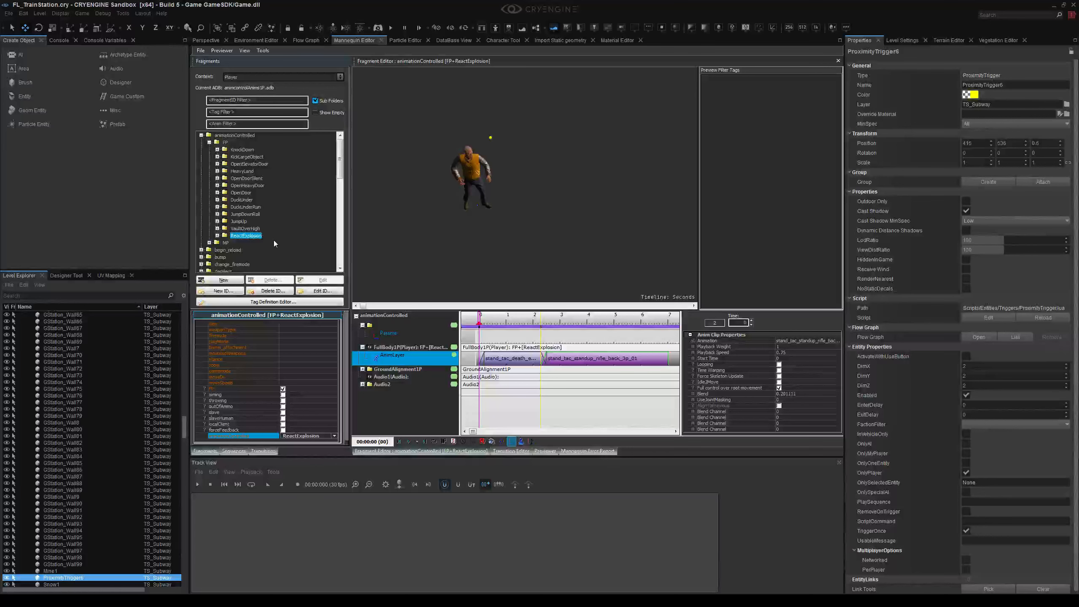
Move the Actor:PlayerInteractiveAnimation node in the Flow Graph slightly down, closer to the entity:Mine node.
click(300, 41)
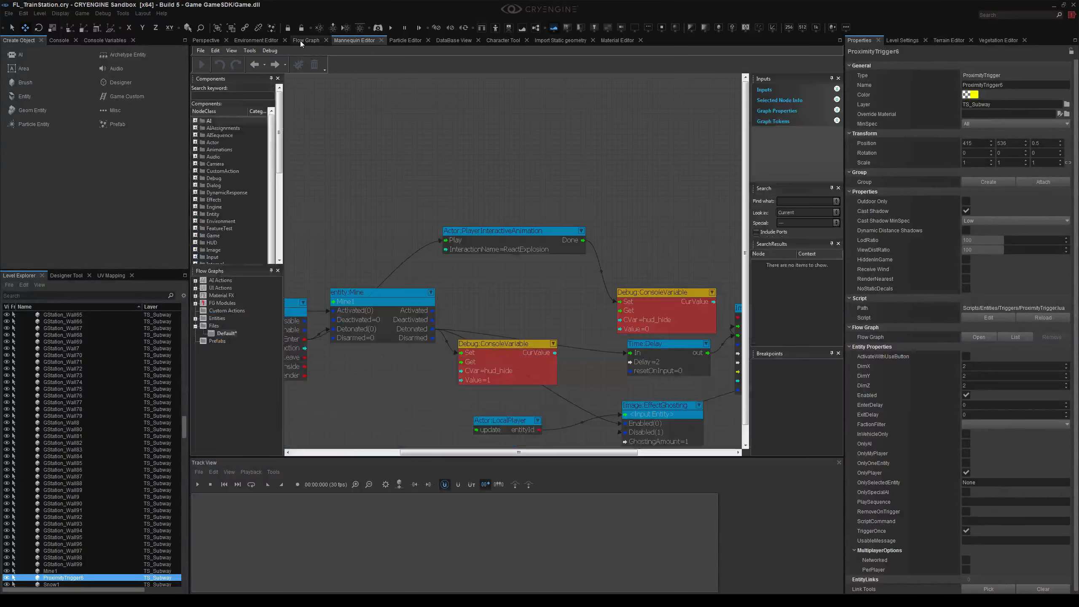
middle_drag(494, 275, 505, 227)
mouse_move(526, 191)
mouse_down()
mouse_move(552, 192)
mouse_move(536, 208)
mouse_up()
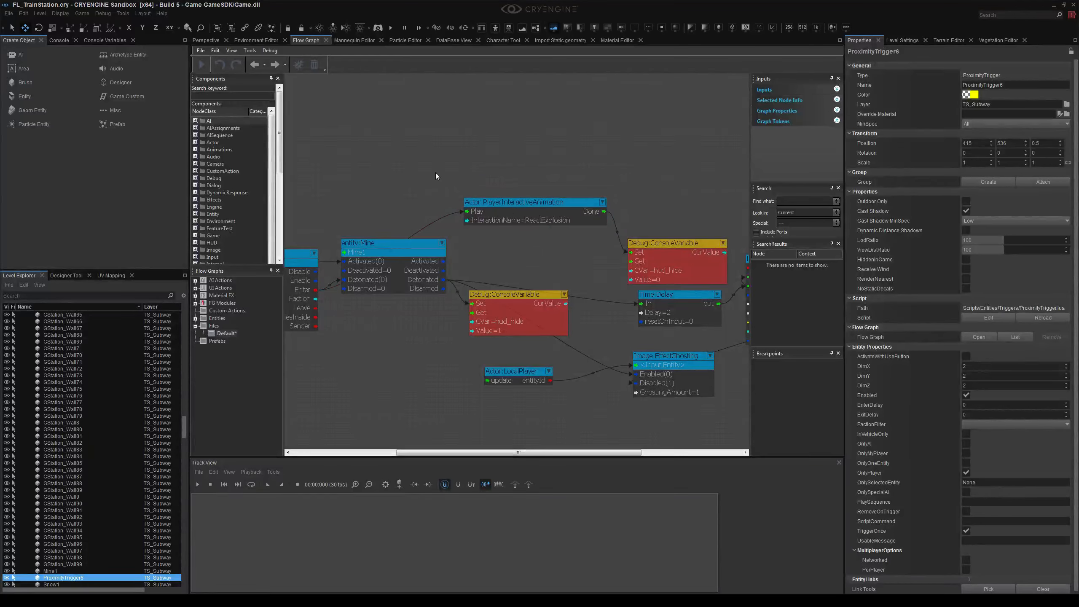
Inspect the InteractionName input and the connections of the Actor:PlayerInteractiveAnimation node.
drag(435, 172, 644, 232)
click(654, 195)
click(526, 219)
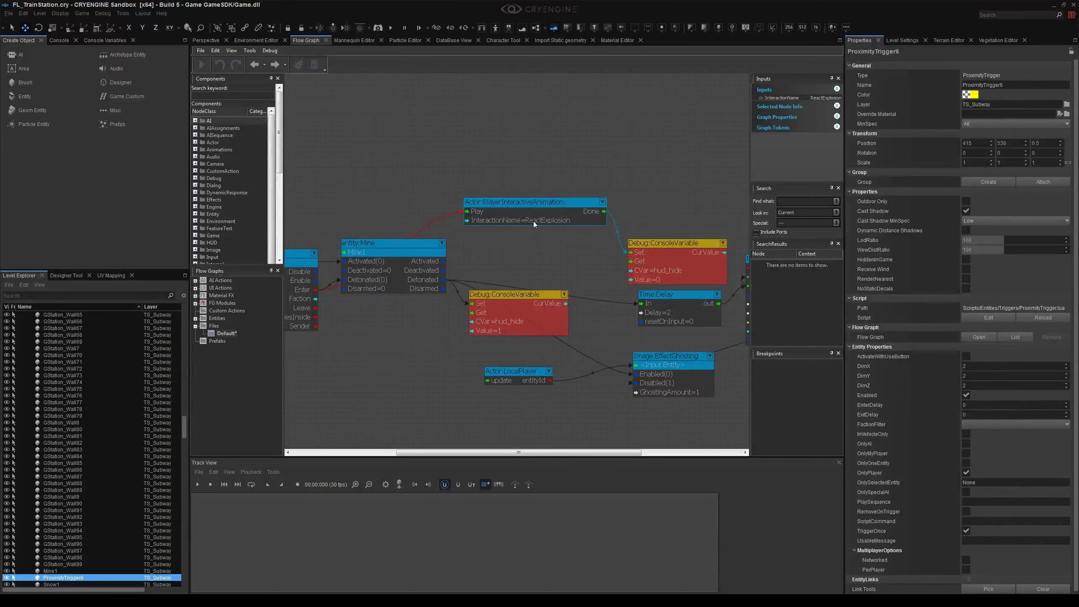
click(532, 245)
scroll(554, 268, down, 4)
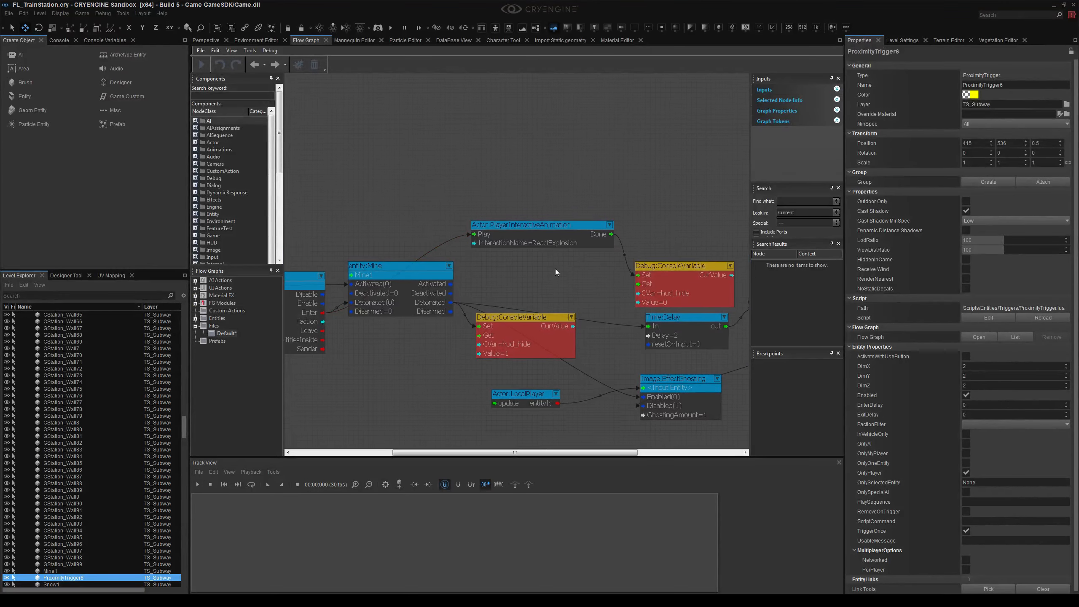
Move the Actor:PlayerInteractiveAnimation node down into line with entity:Mine, and shift the hud_hide=1 Debug:ConsoleVariable node slightly down.
middle_drag(543, 246, 509, 282)
drag(553, 221, 554, 249)
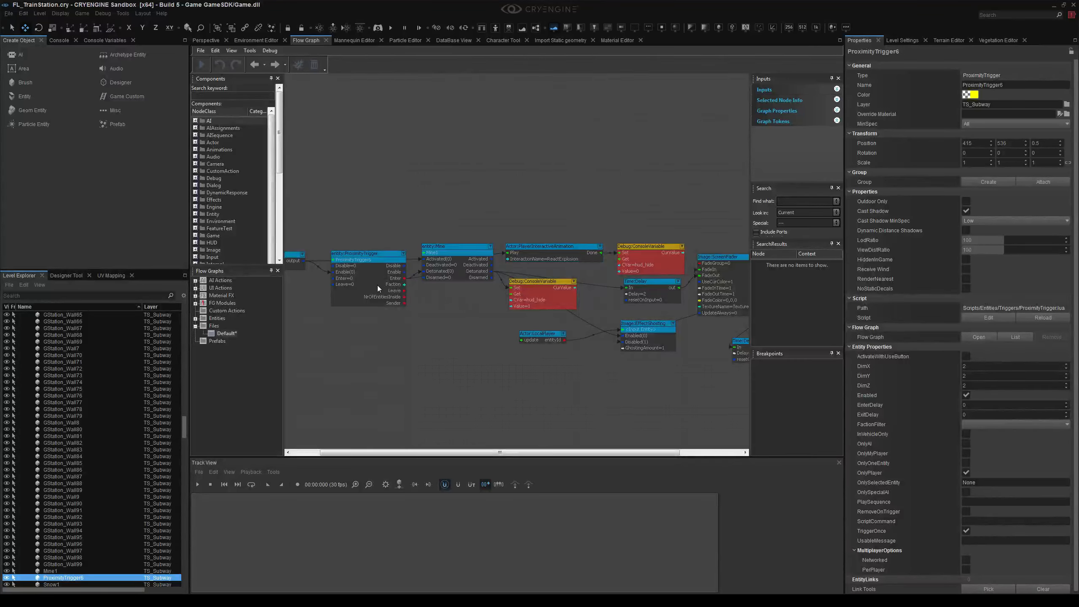
mouse_move(478, 298)
middle_down()
mouse_move(429, 299)
mouse_move(472, 289)
middle_up()
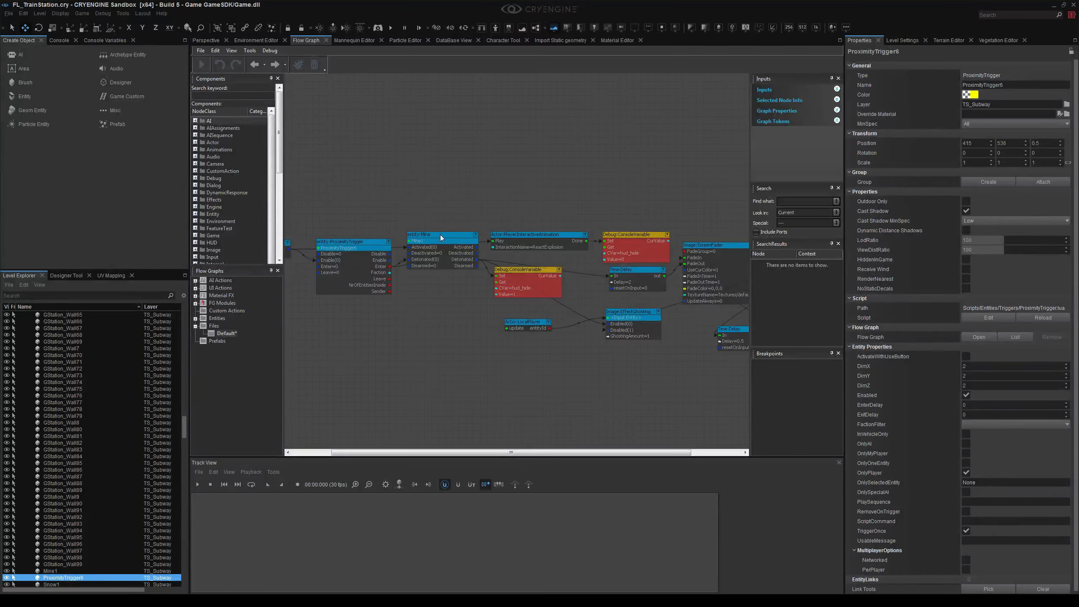
middle_drag(463, 297, 429, 300)
middle_drag(546, 296, 495, 295)
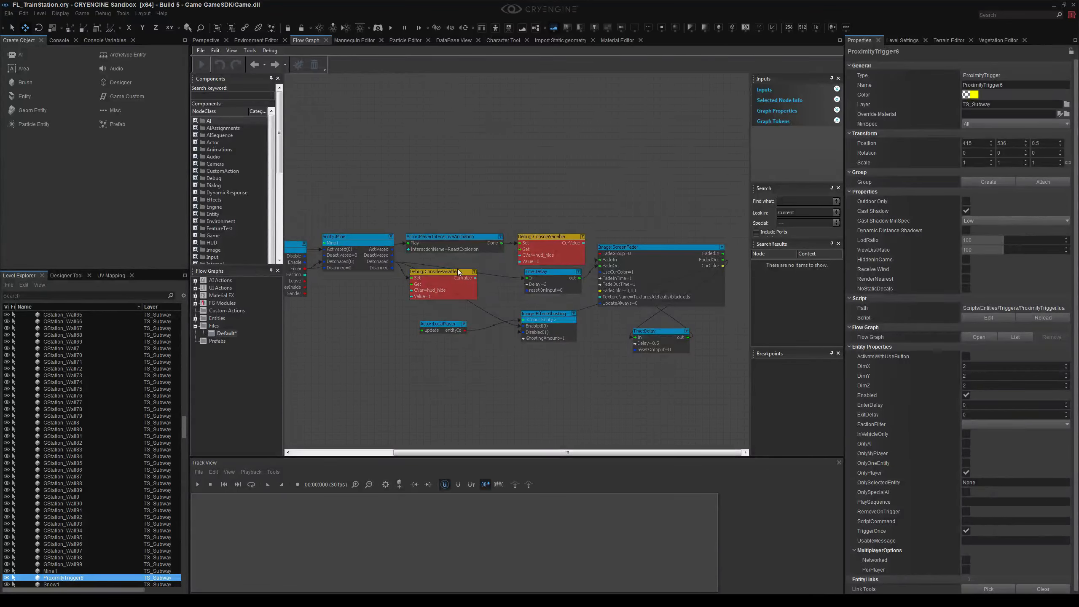
drag(448, 273, 449, 276)
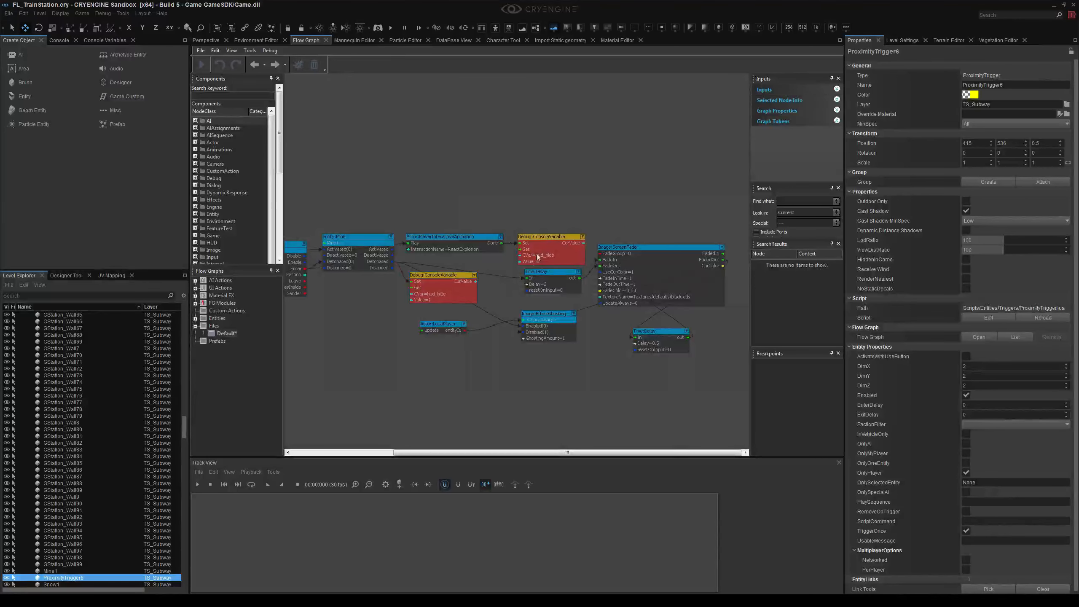
Run the level in game mode and walk the player into the mine's trigger to test the explosion reaction.
click(215, 39)
key(ctrl+g)
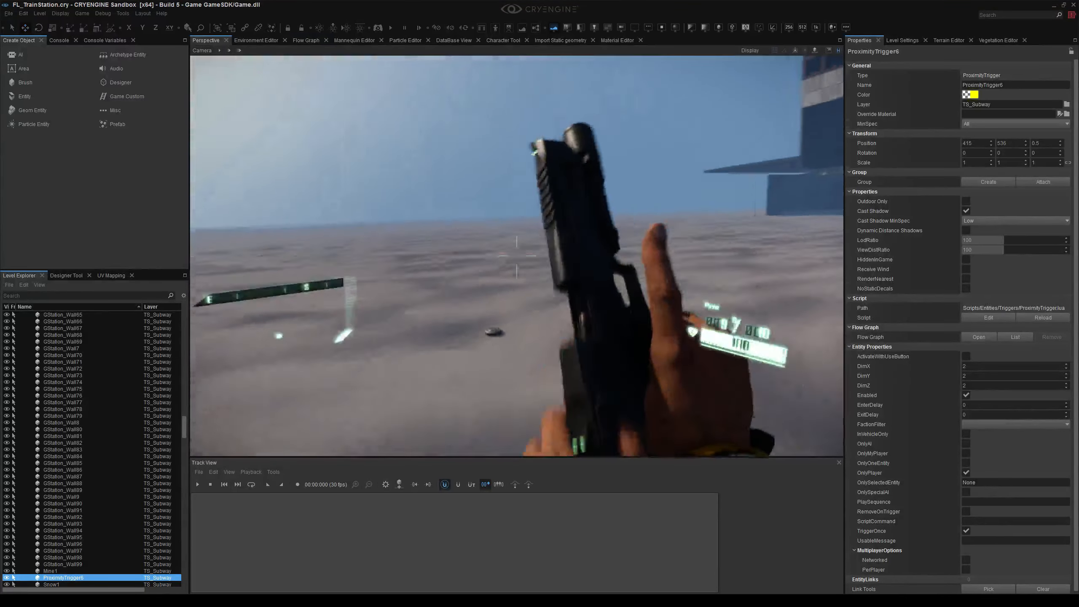
key(w)
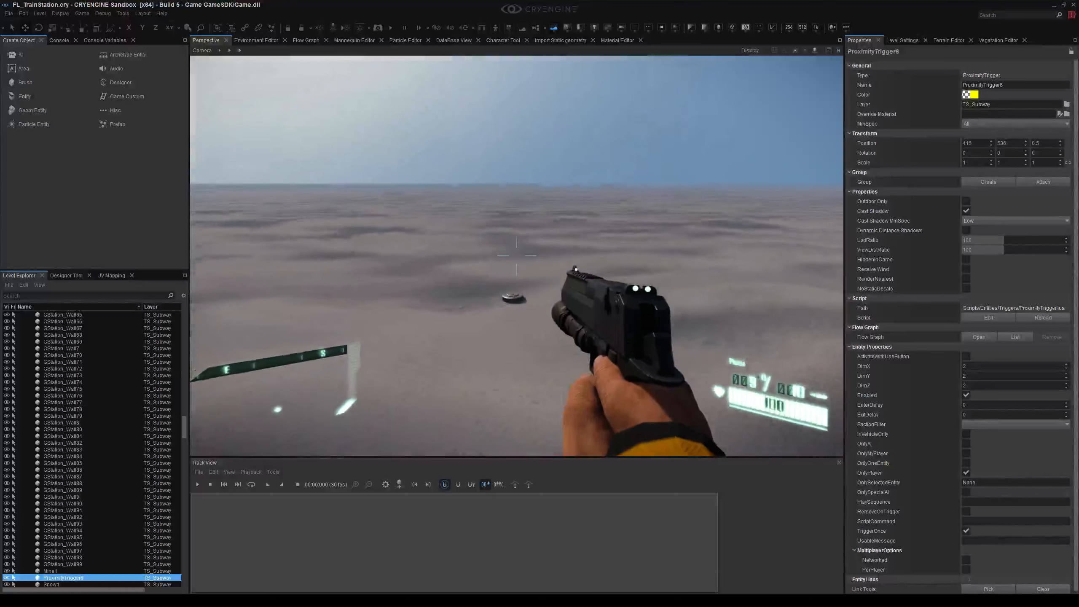
key(w)
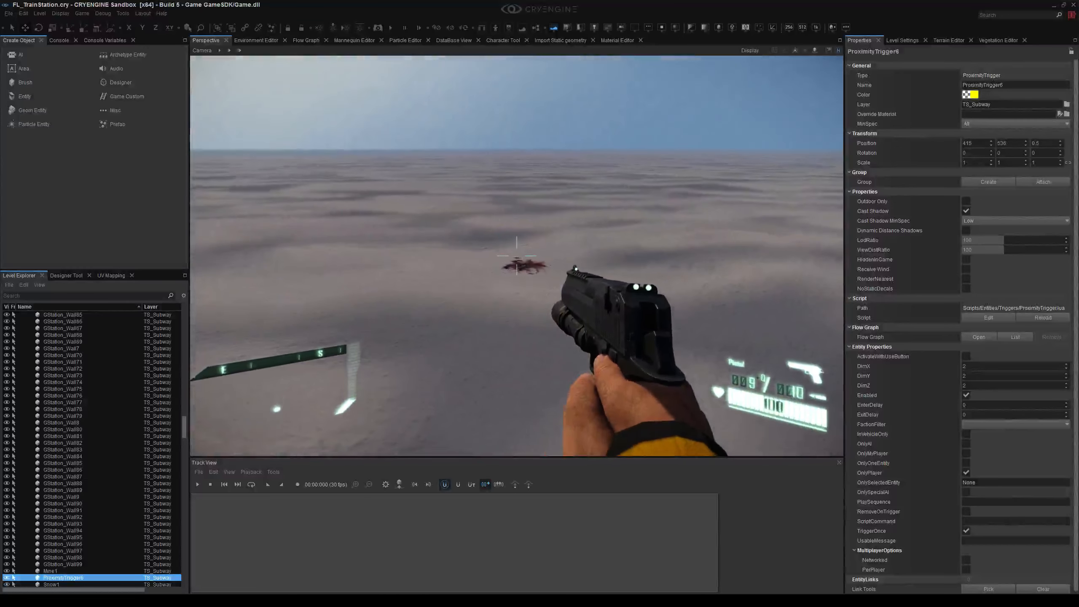
key(Escape)
Select the mine entity in the level to show its properties.
mouse_move(542, 354)
right_down()
mouse_move(543, 383)
mouse_move(556, 340)
mouse_move(529, 338)
mouse_move(552, 339)
right_up()
key(s)
click(542, 353)
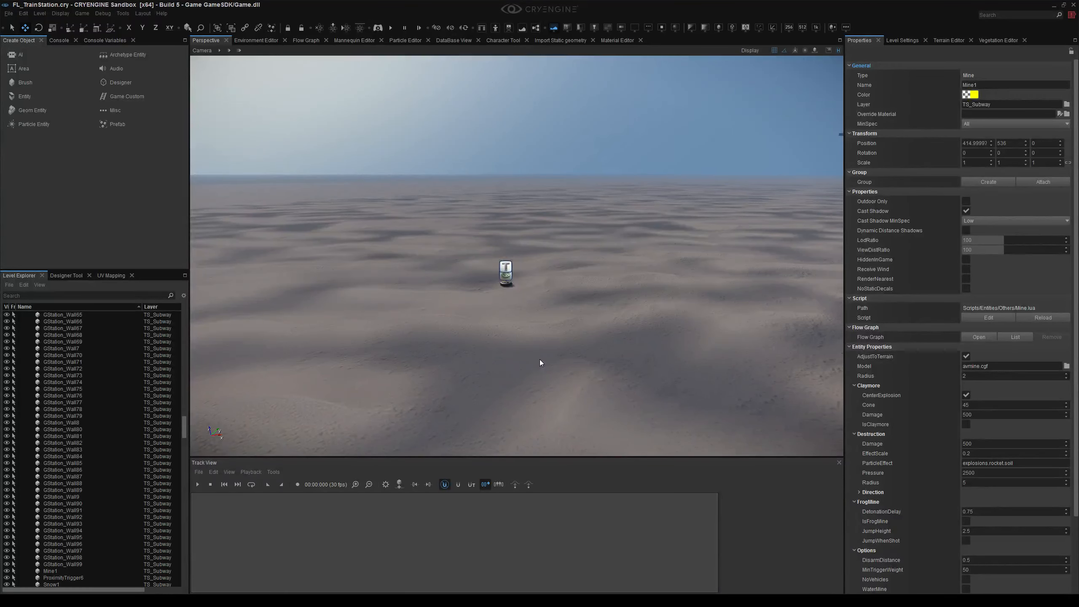
right_drag(539, 359, 558, 372)
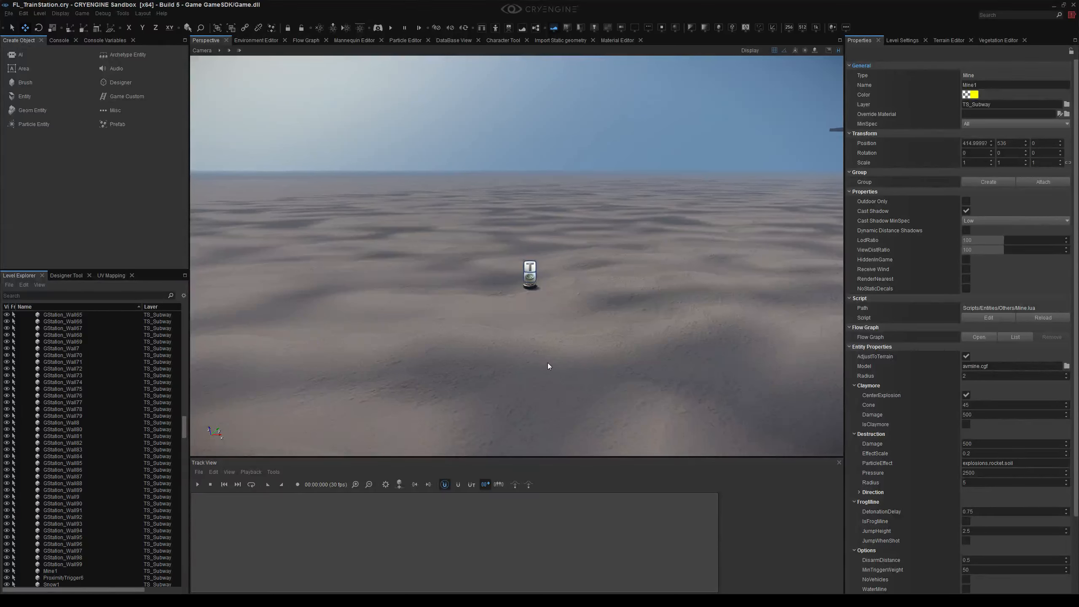
List the entity categories available for creation, look at Others, and select PlayerInteractive.
click(27, 96)
click(7, 150)
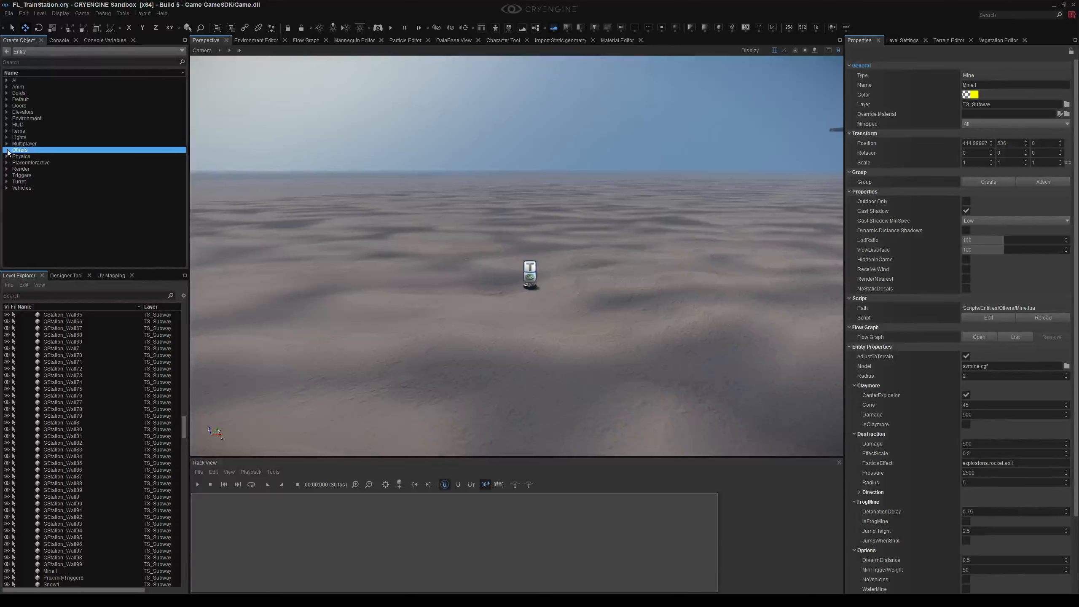
click(25, 163)
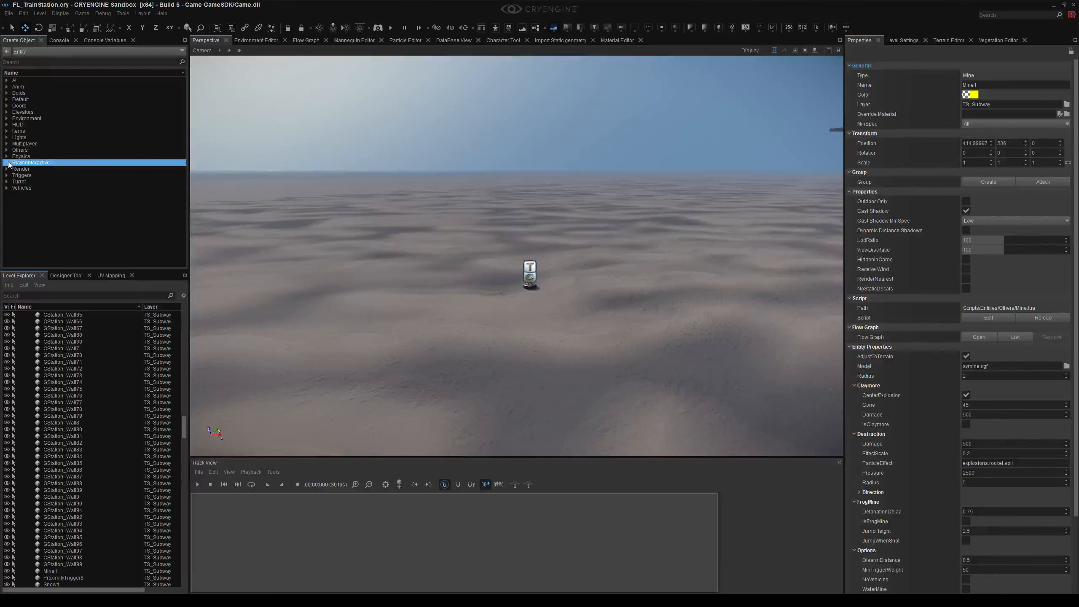
right_drag(554, 329, 540, 299)
key(w)
key(s)
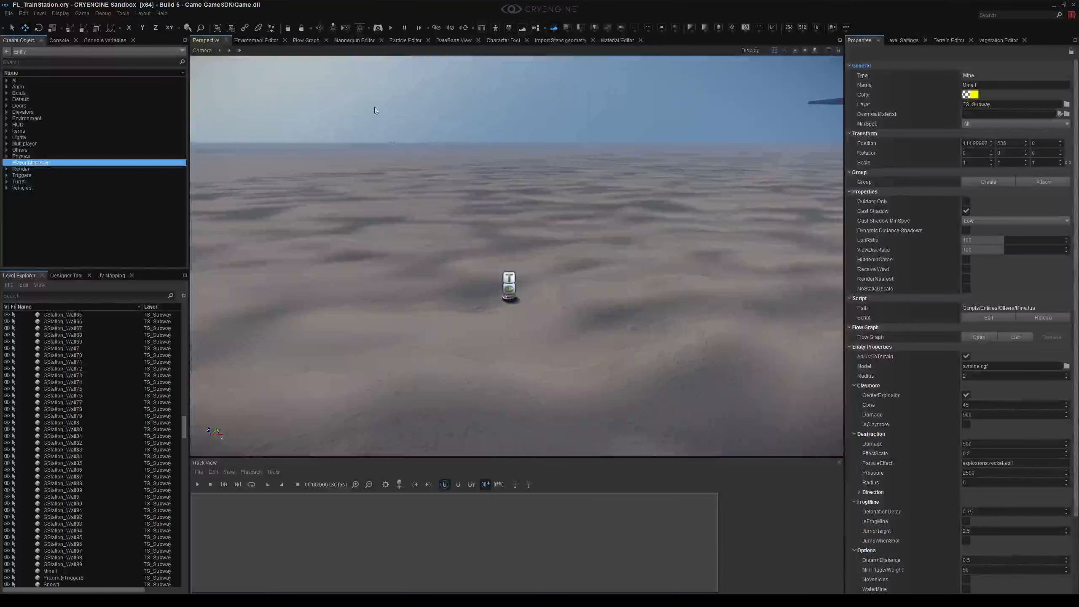
Examine the flow graph nodes around entity:Mine and Actor:PlayerInteractiveAnimation again.
click(297, 40)
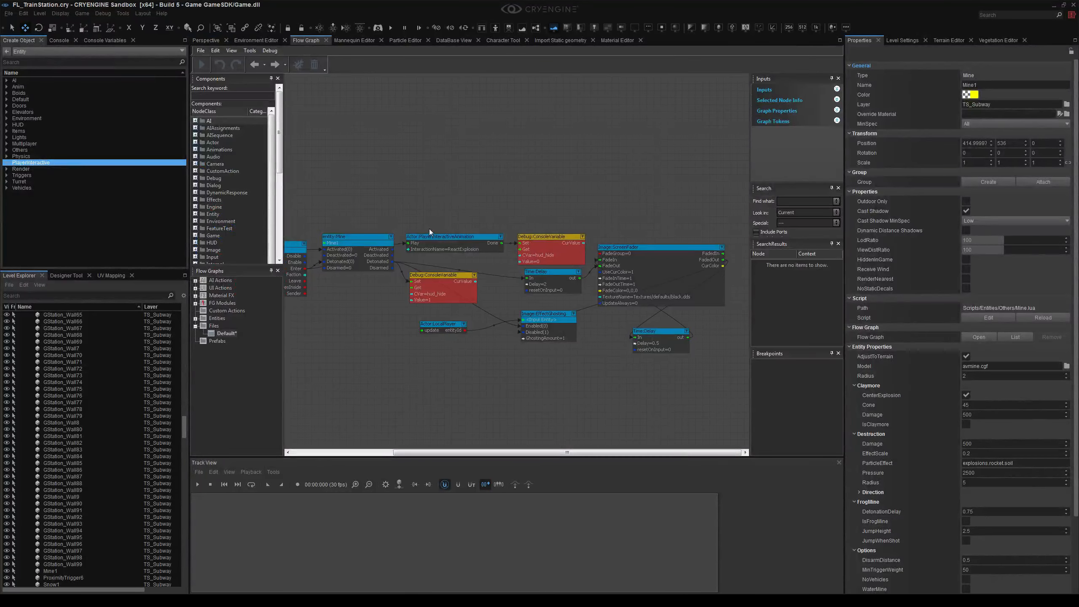
middle_drag(429, 229, 468, 227)
click(466, 234)
click(420, 287)
middle_drag(390, 298, 428, 308)
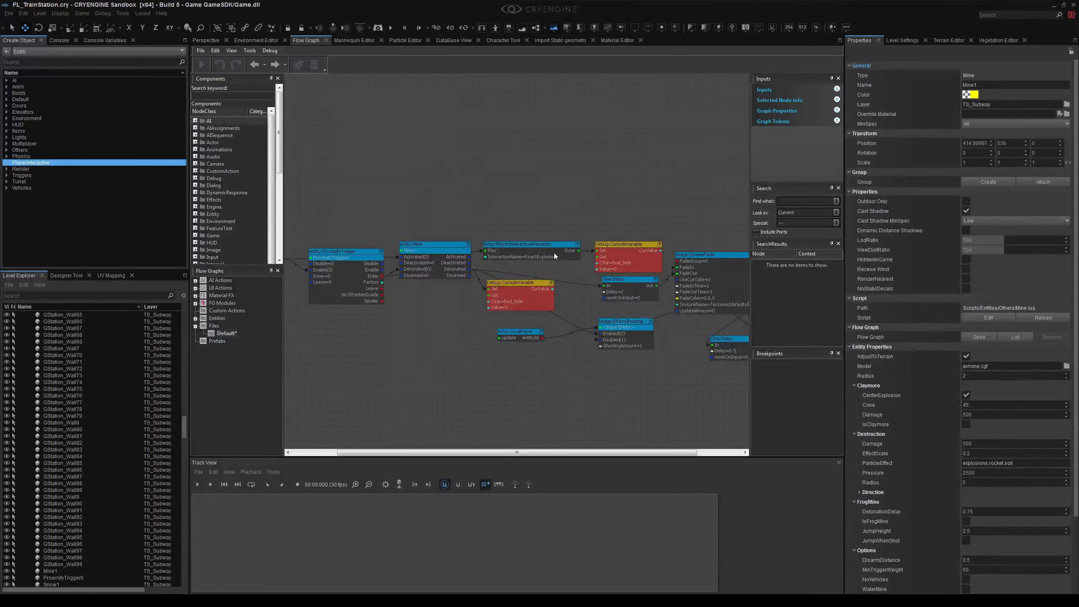
Try out a Debug:InputKey node above the entity:Mine node, and delete it again.
key(ctrl+z)
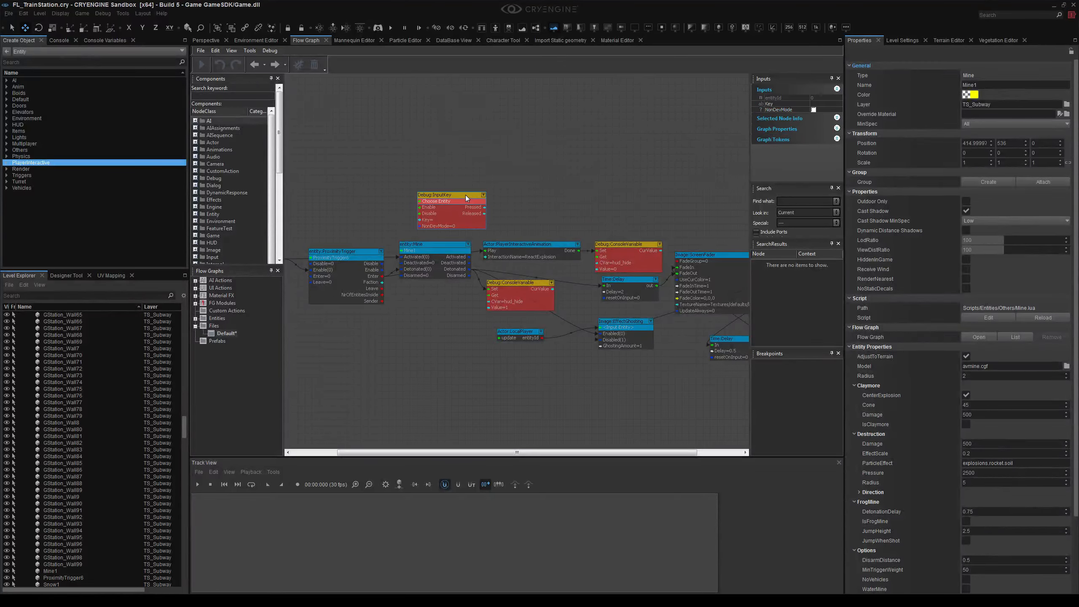
drag(465, 195, 450, 195)
click(429, 230)
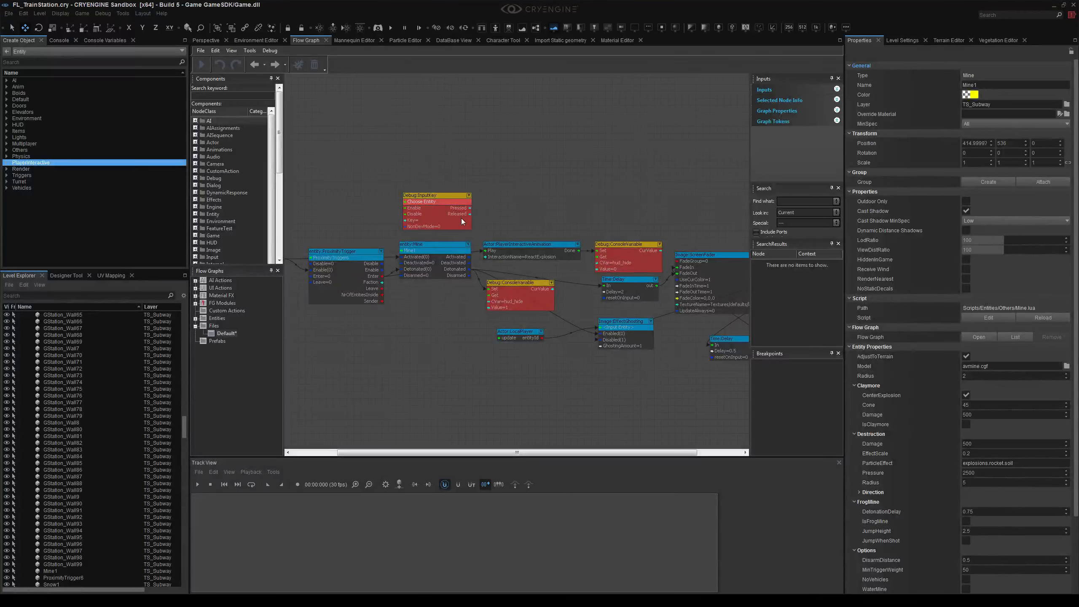
click(444, 223)
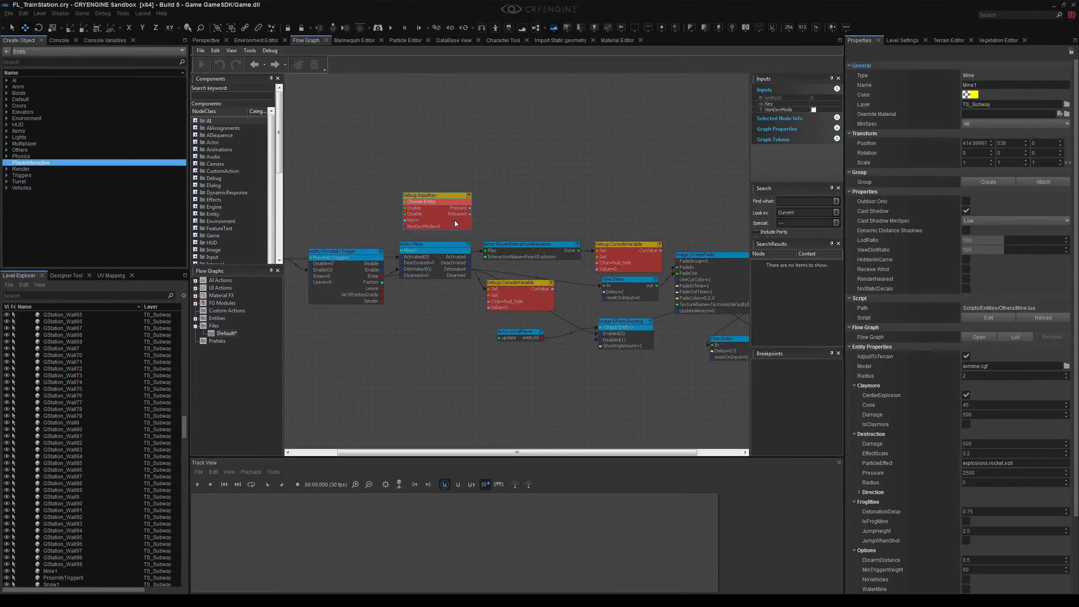
drag(445, 197, 447, 194)
key(Delete)
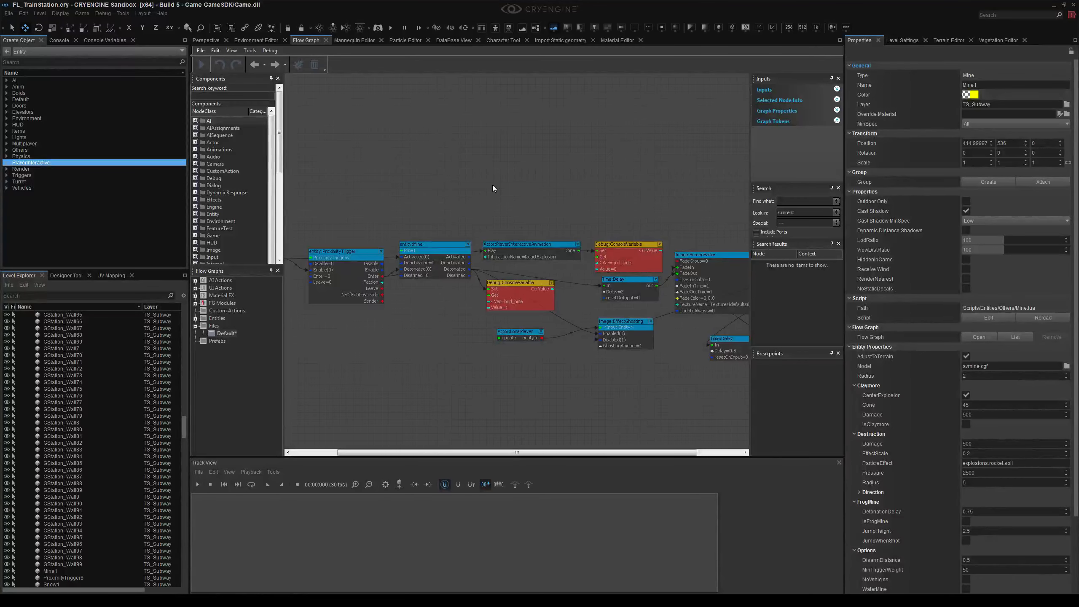
Place an InteractiveObjectEx entity from the PlayerInteractive category on the terrain beside the mine.
click(206, 41)
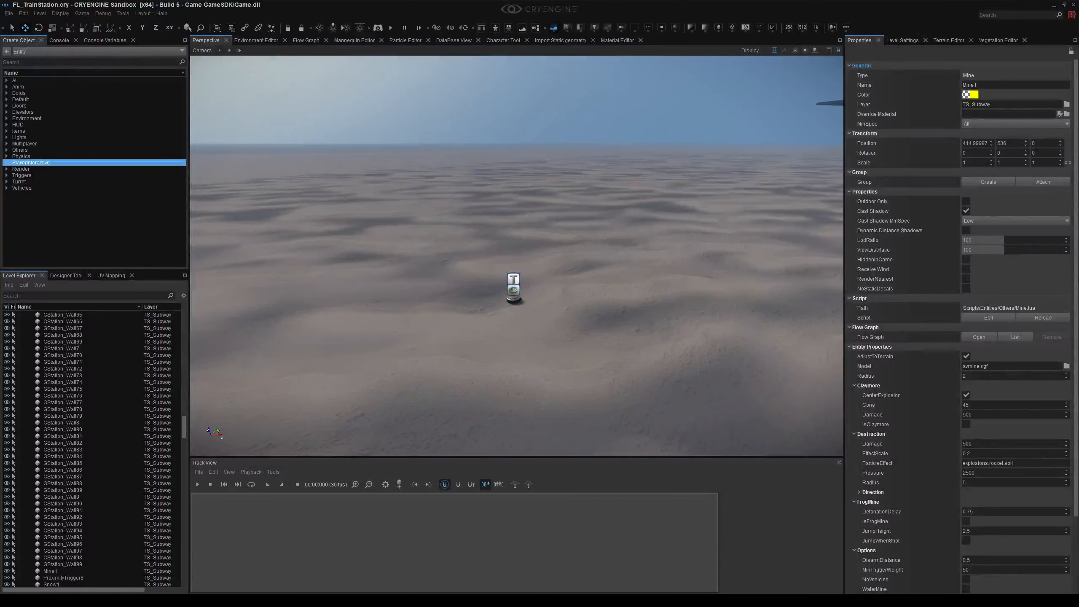
right_drag(516, 255, 493, 250)
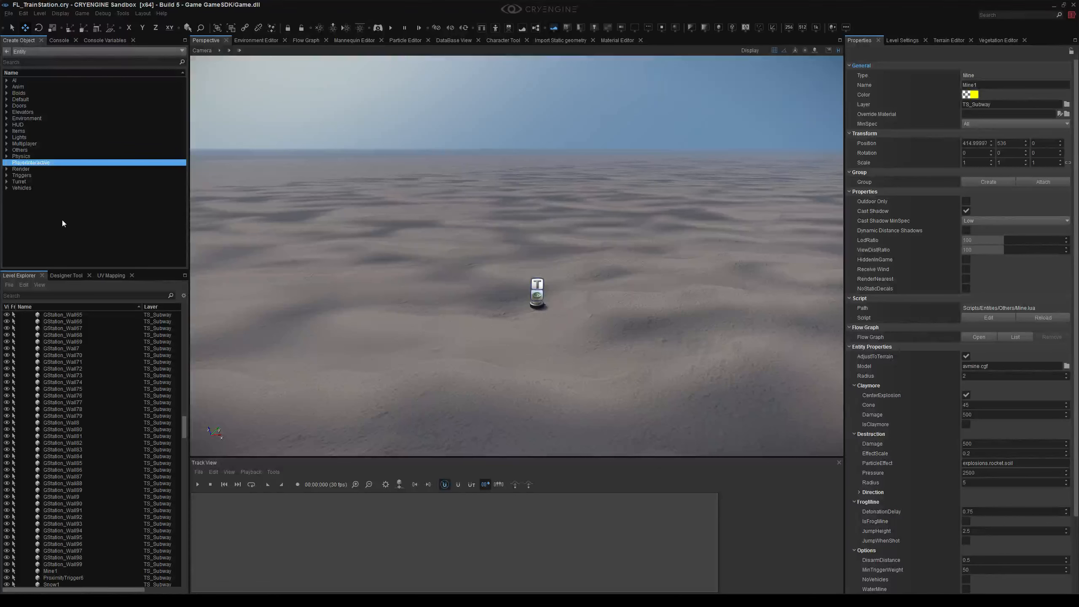
click(7, 163)
click(47, 176)
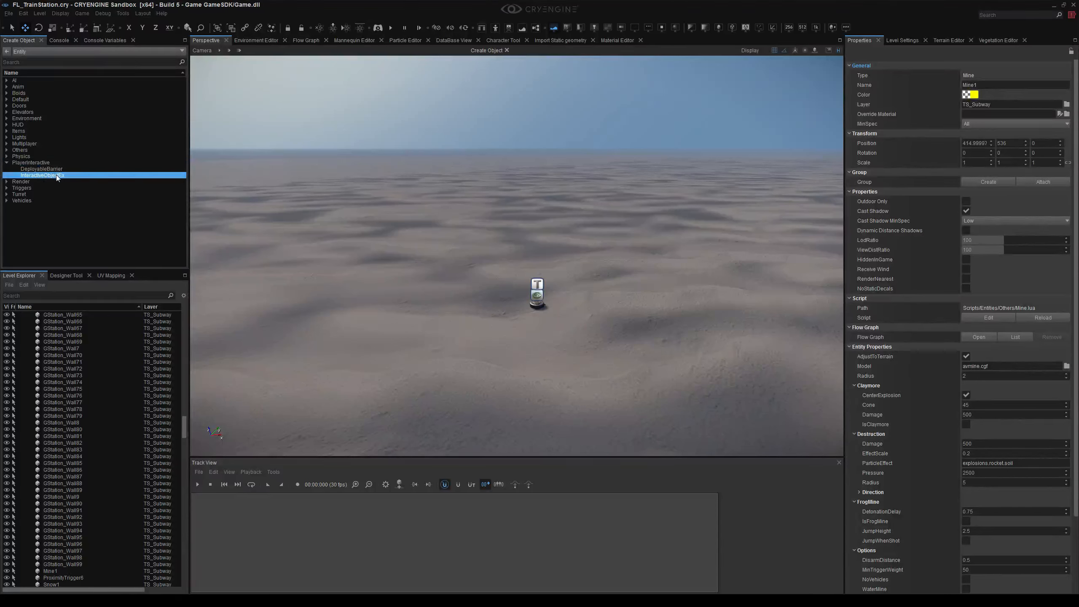
drag(56, 174, 453, 344)
right_drag(453, 344, 432, 352)
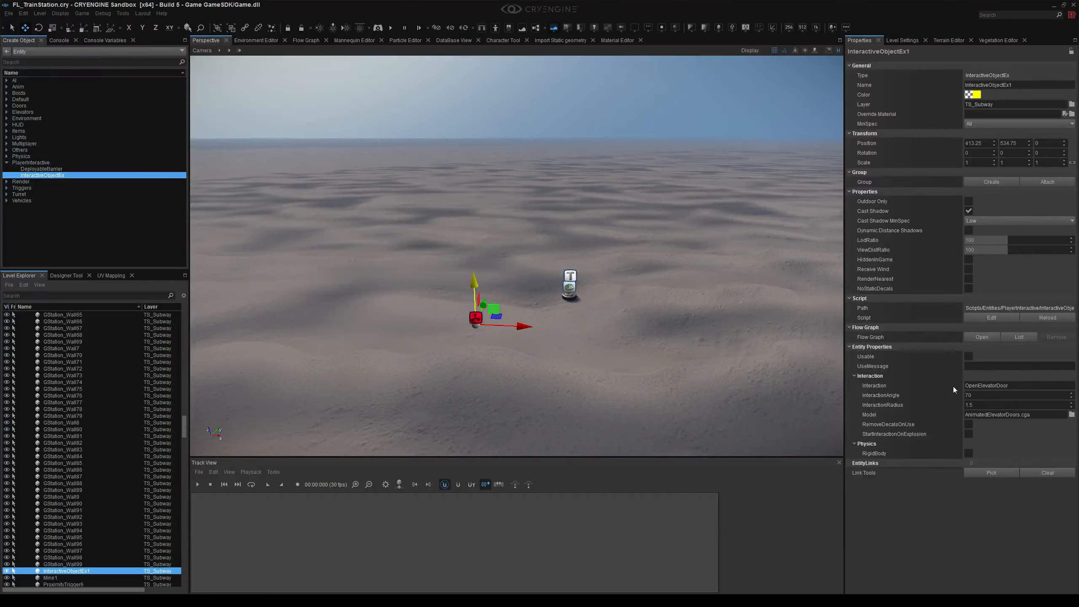
Check the animationControlled fragment's FP entries in the Mannequin Editor, collapse the fragment and return to the level view.
click(354, 41)
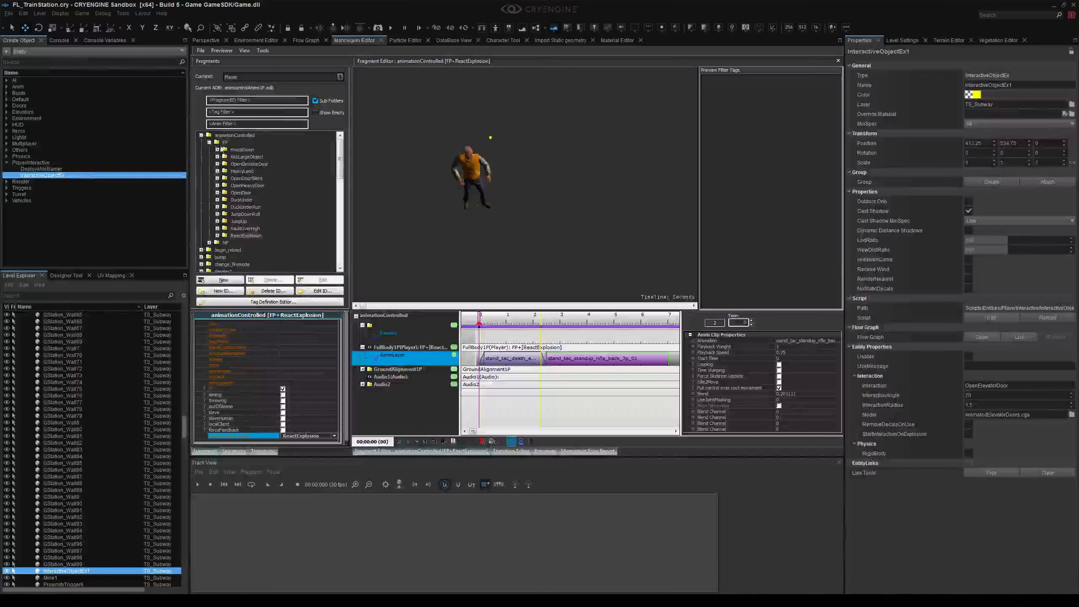
click(201, 135)
click(208, 41)
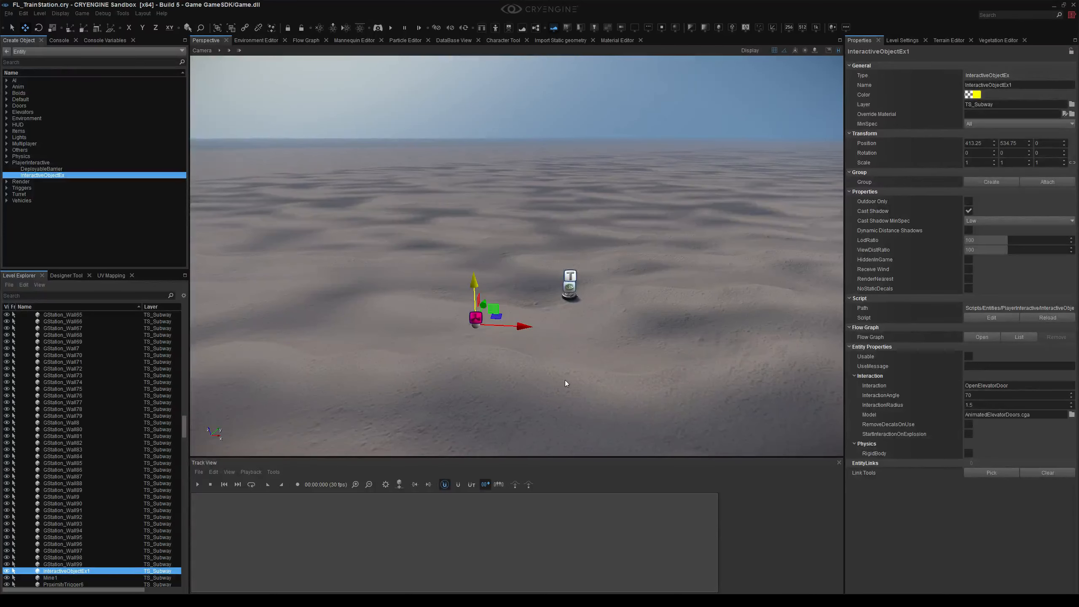
Set the interactive object's model to te_elevator_doors.chr and bring the elevator doors into view.
key(d)
mouse_move(503, 336)
right_down()
mouse_move(382, 336)
mouse_move(548, 331)
mouse_move(504, 337)
right_up()
key(a)
key(w)
key(s)
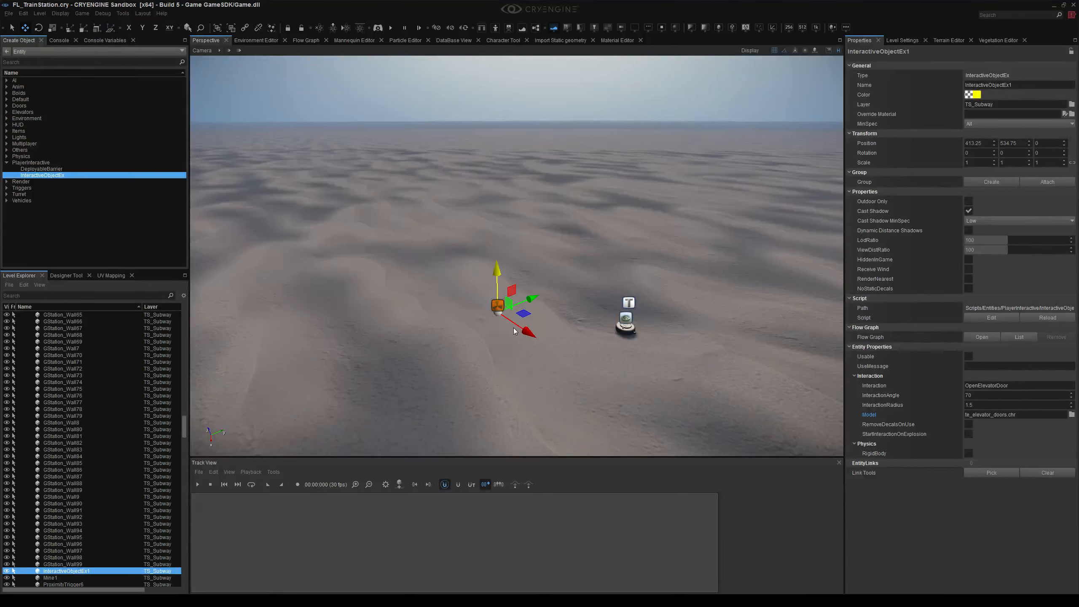
key(ctrl+z)
right_drag(518, 334, 512, 339)
key(a)
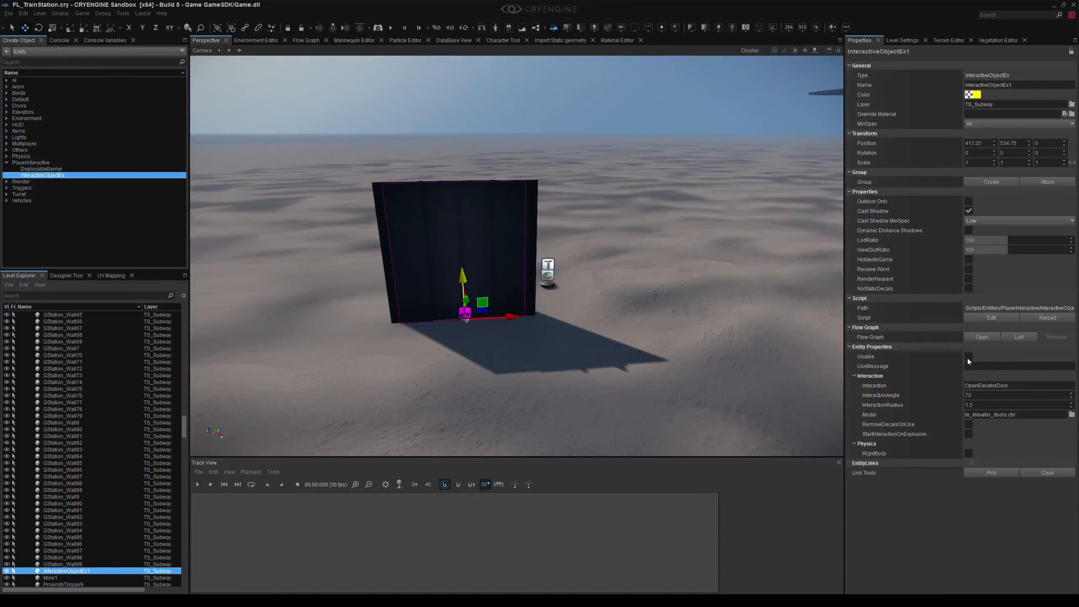
Run the level in game mode and walk up to the elevator doors to test their OpenElevatorDoor interaction.
scroll(797, 354, up, 3)
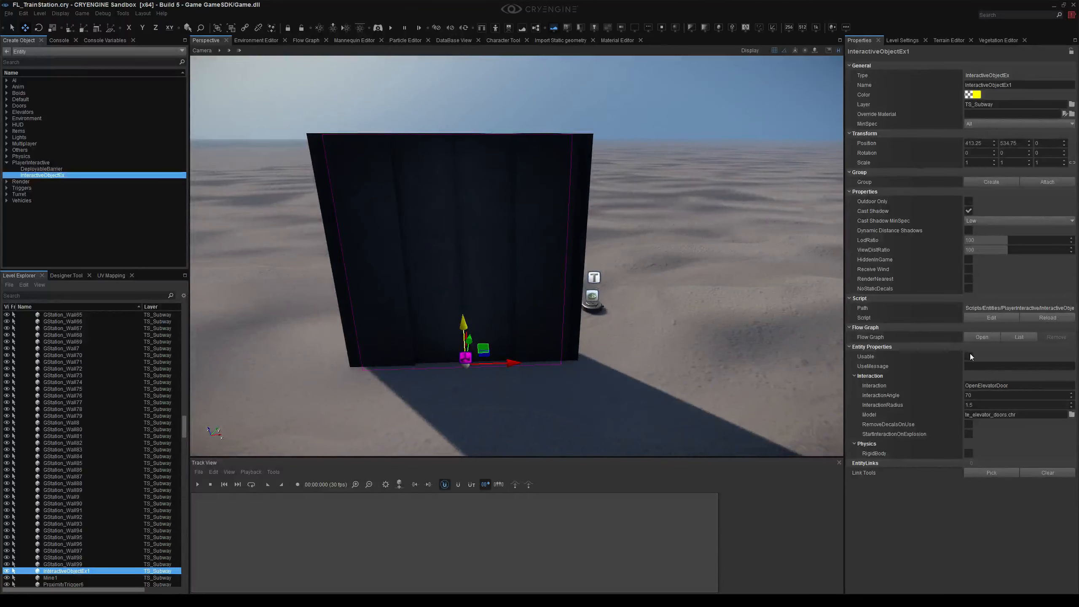
right_drag(557, 345, 553, 350)
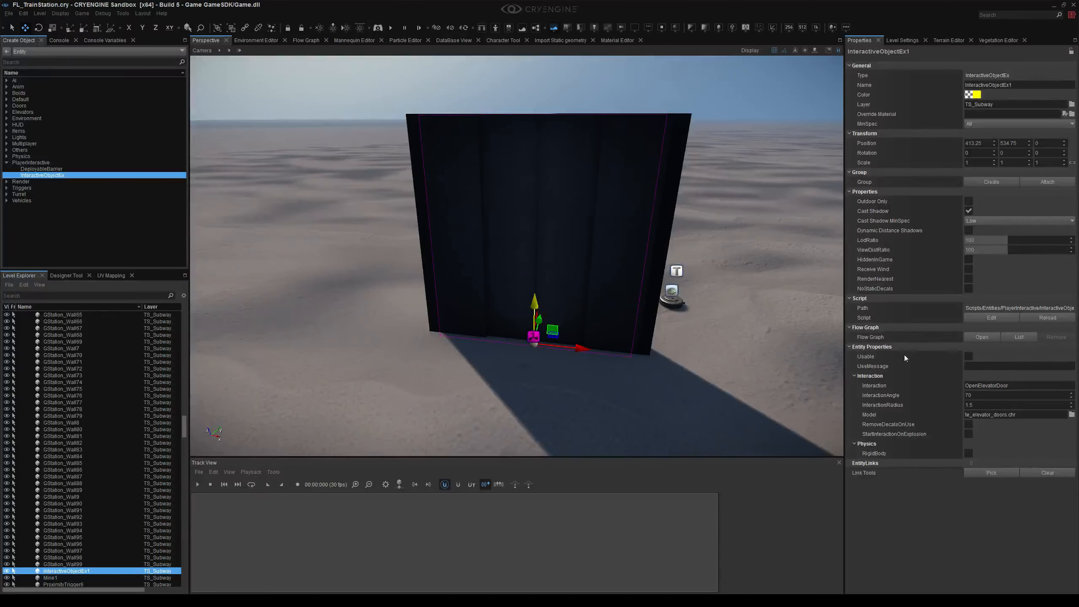
right_drag(786, 332, 552, 327)
key(ctrl+g)
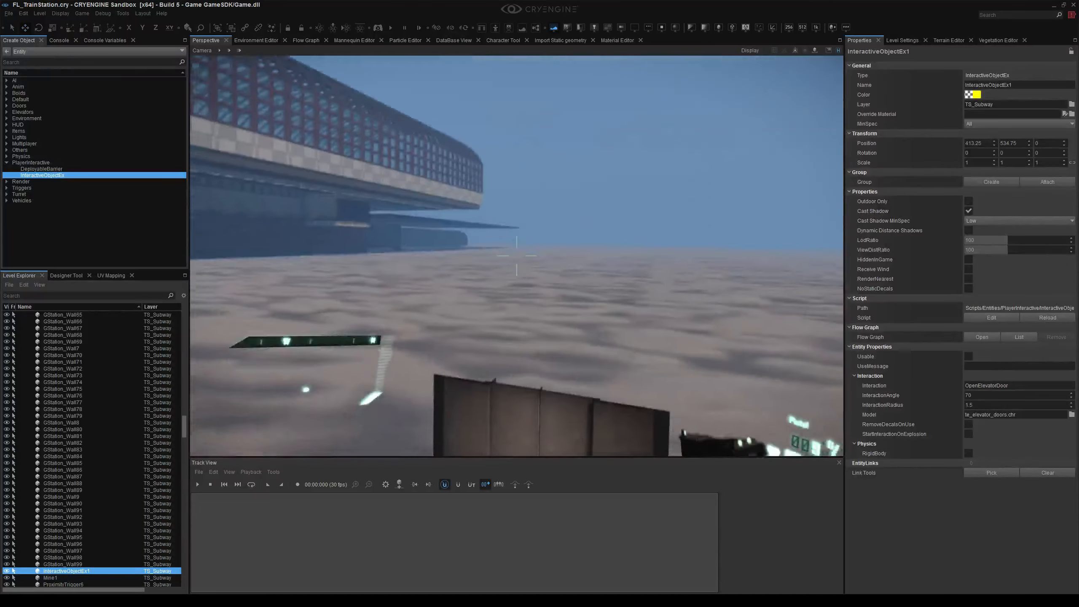
key(w)
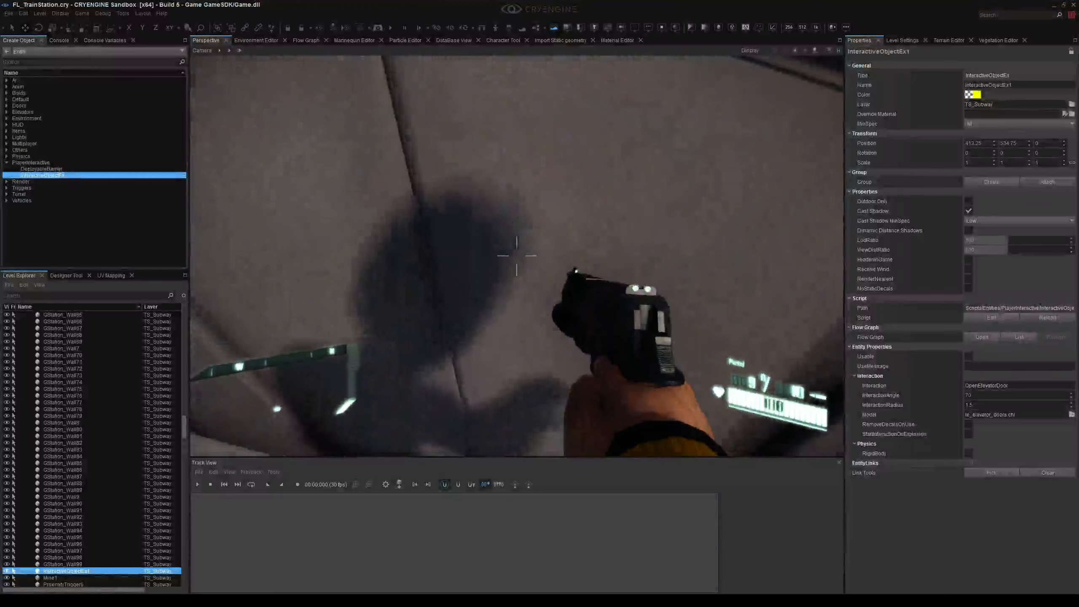
key(w)
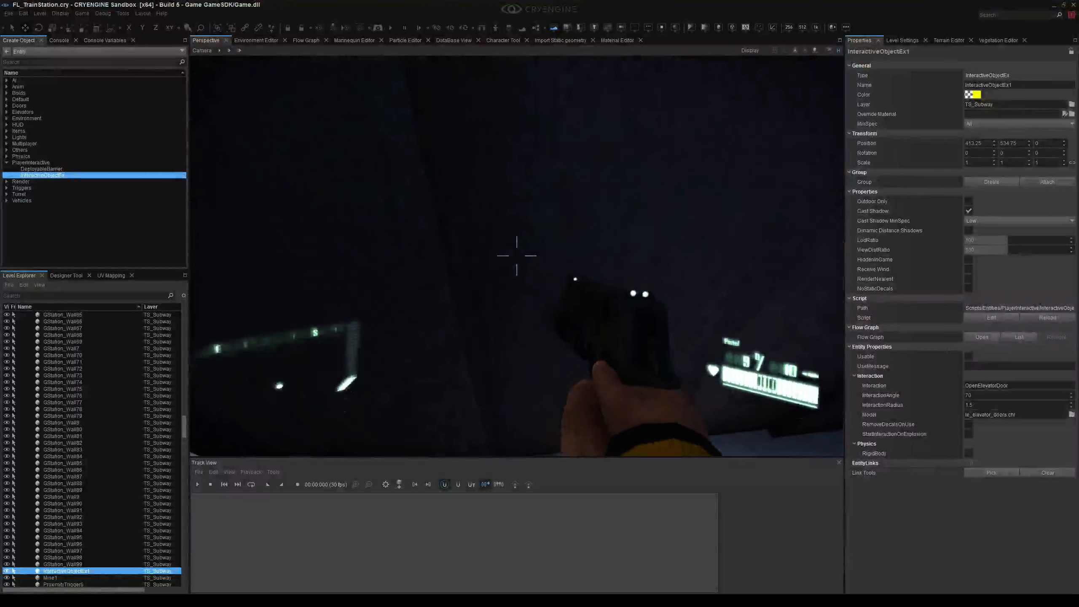
key(s)
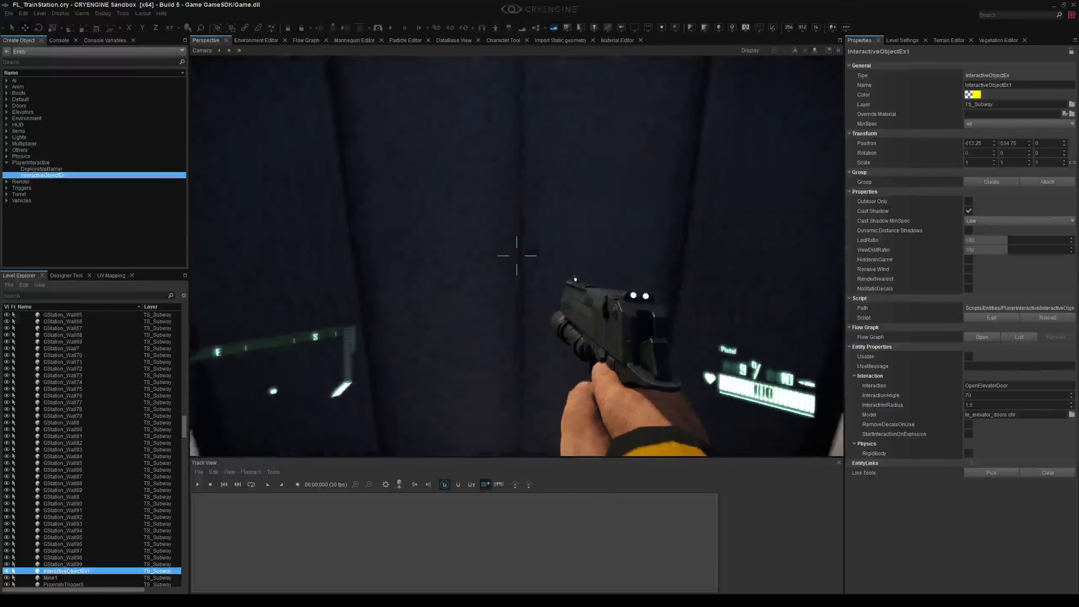
key(Escape)
Move the elevator doors farther from the mine, to position 410.5, 531.75, 0.
key(s)
right_drag(562, 416, 651, 347)
ctrl+shift+click(494, 355)
key(a)
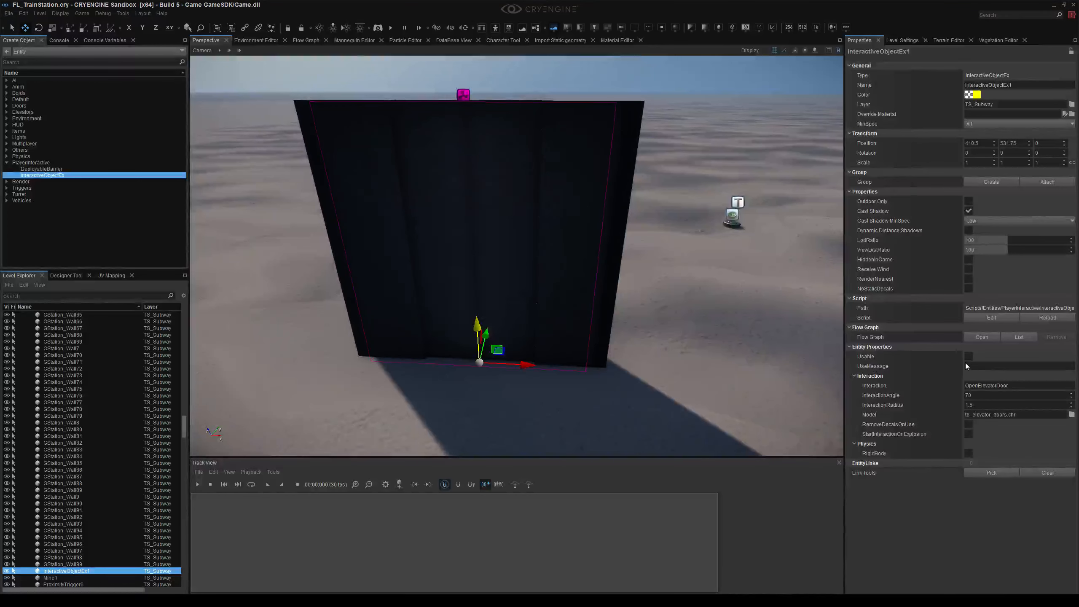
right_drag(701, 322, 654, 329)
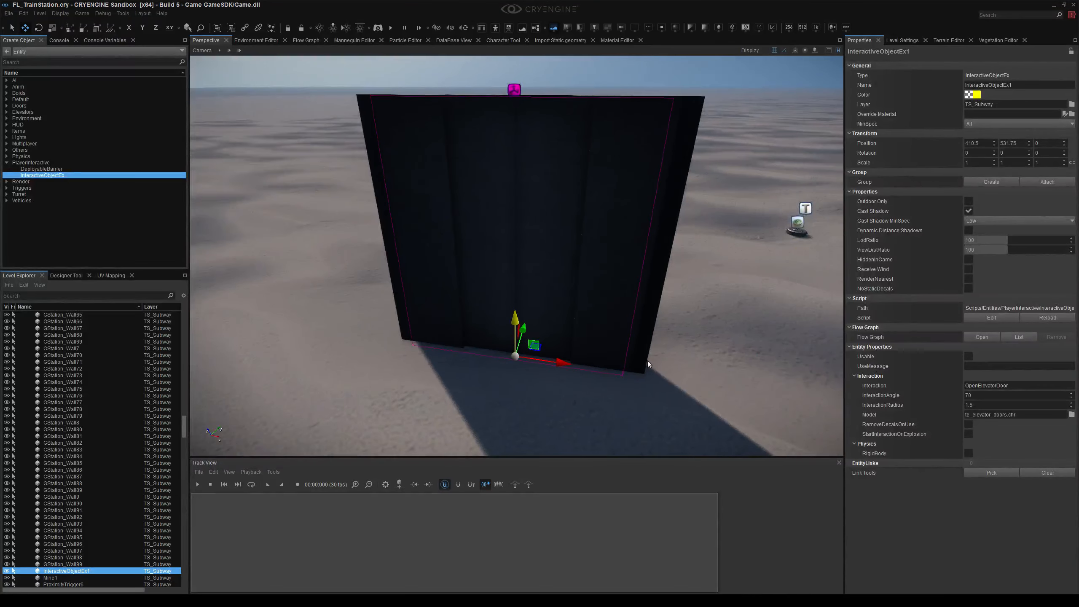
Delete the elevator doors object and place a fresh InteractiveObjectEx entity at position 411.5, 531.5, 0.
key(Delete)
click(47, 175)
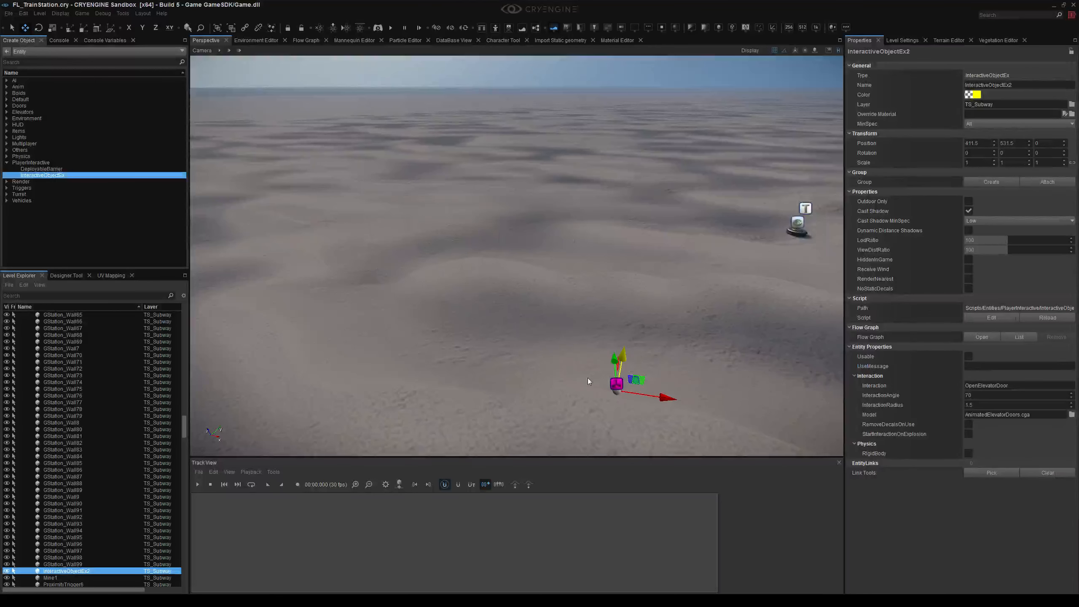
Make the new interactive object usable with the use message "Use" and set its model to te_elevator_doors.chr.
click(986, 365)
text(Use)
click(969, 356)
click(1071, 414)
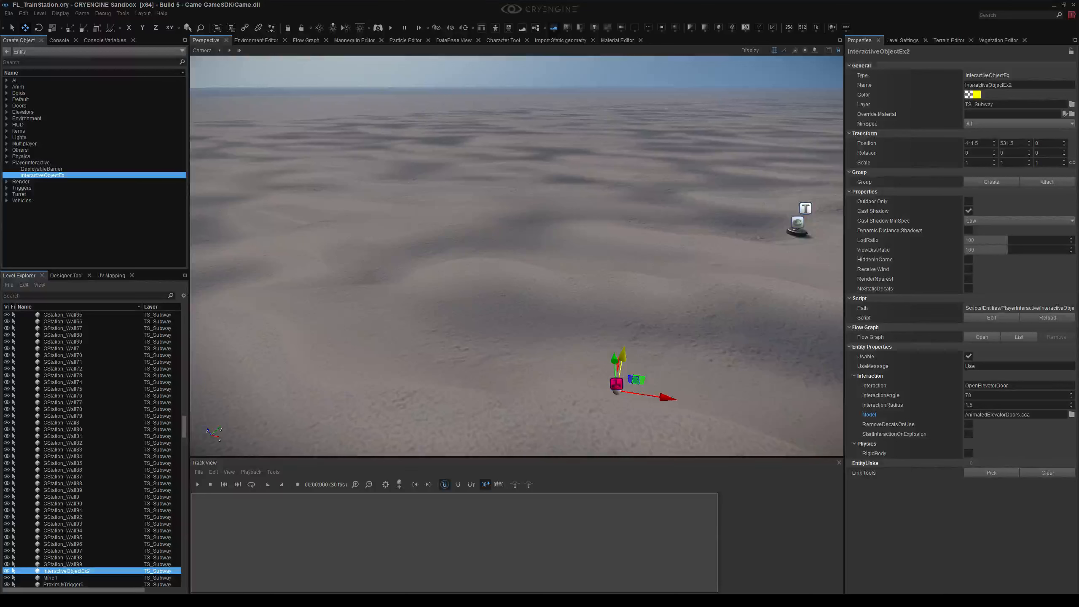
click(666, 406)
right_drag(628, 394, 552, 417)
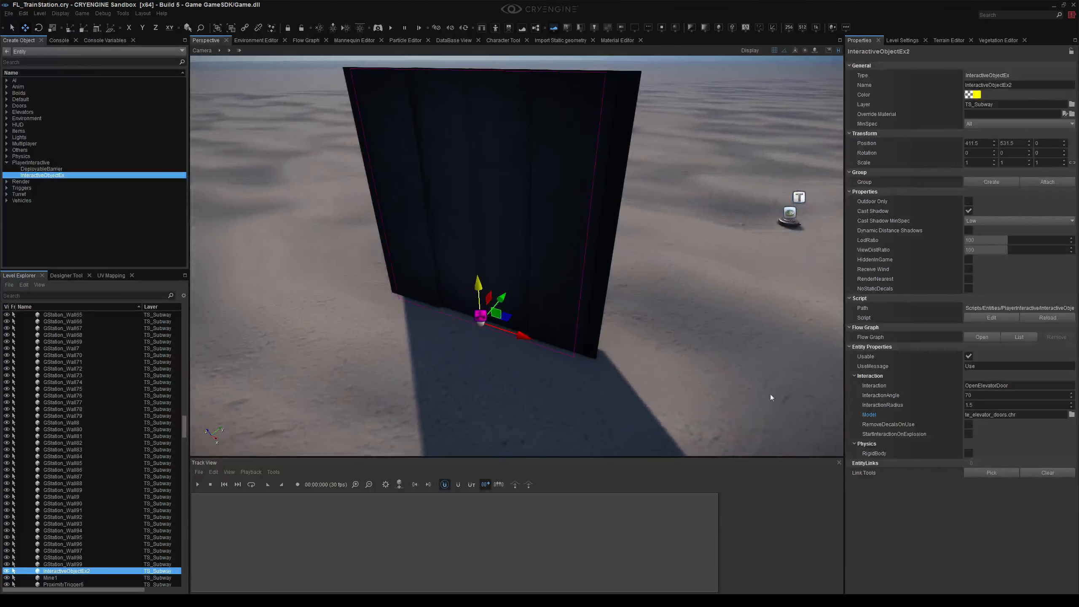
Run the level in game mode, use the elevator doors, walk around them, and return to editing.
key(ctrl+g)
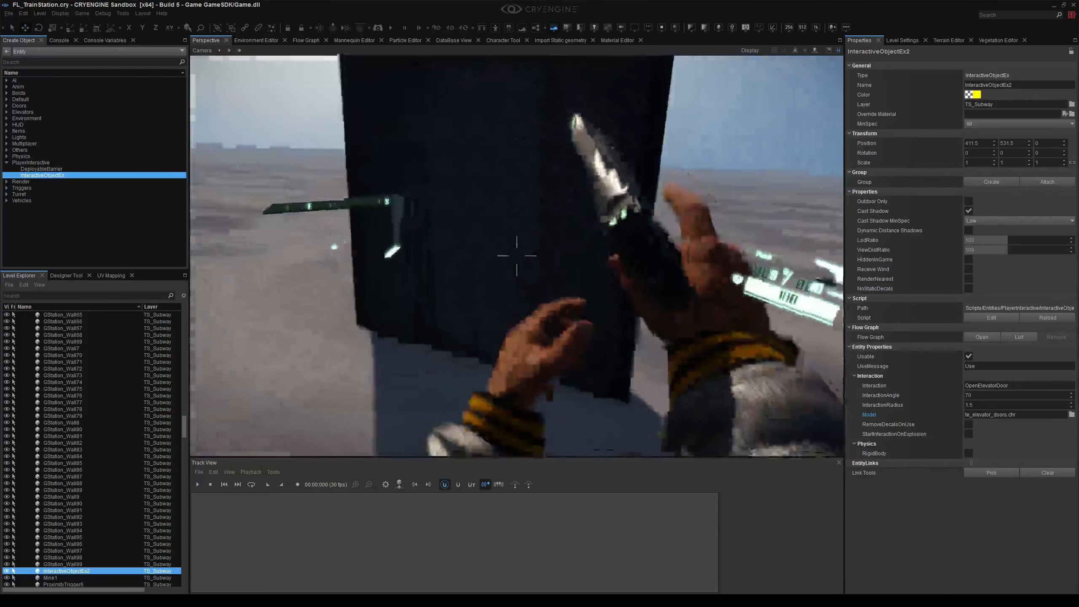
key(s)
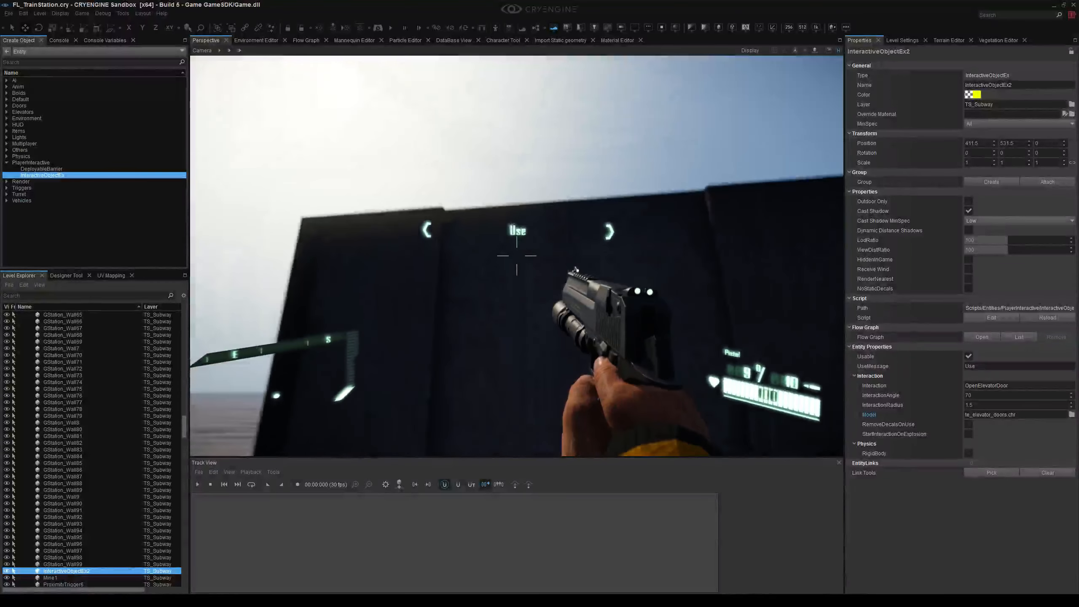
key(w)
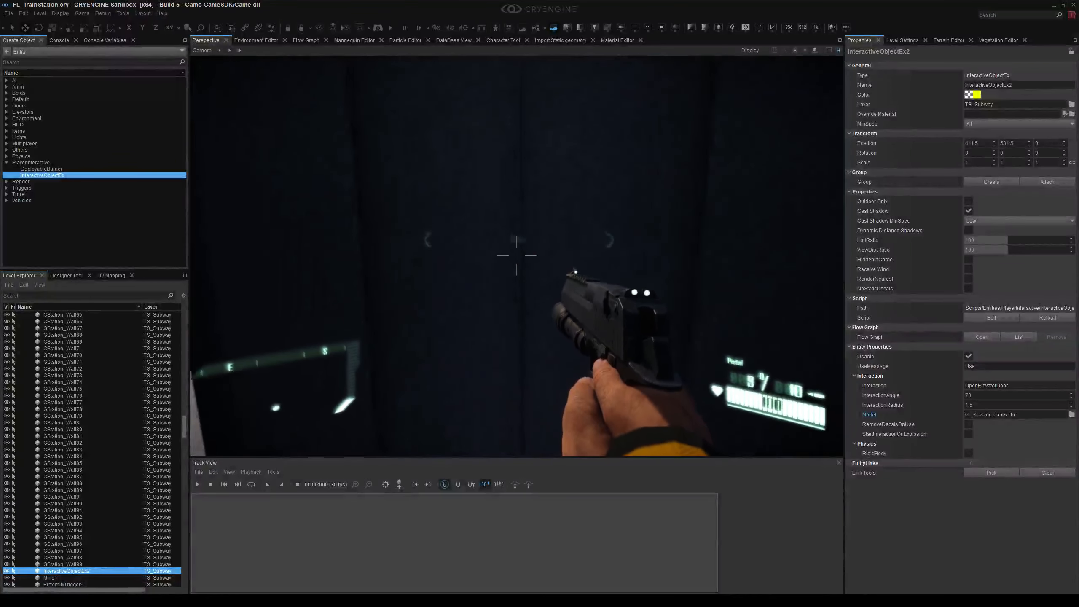
key(w)
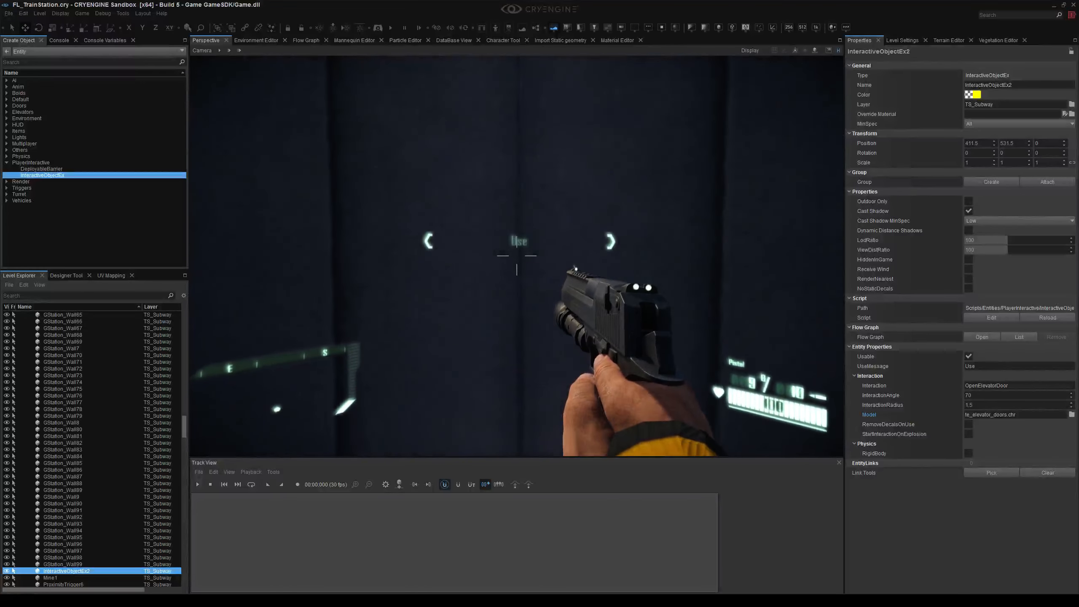
key(w)
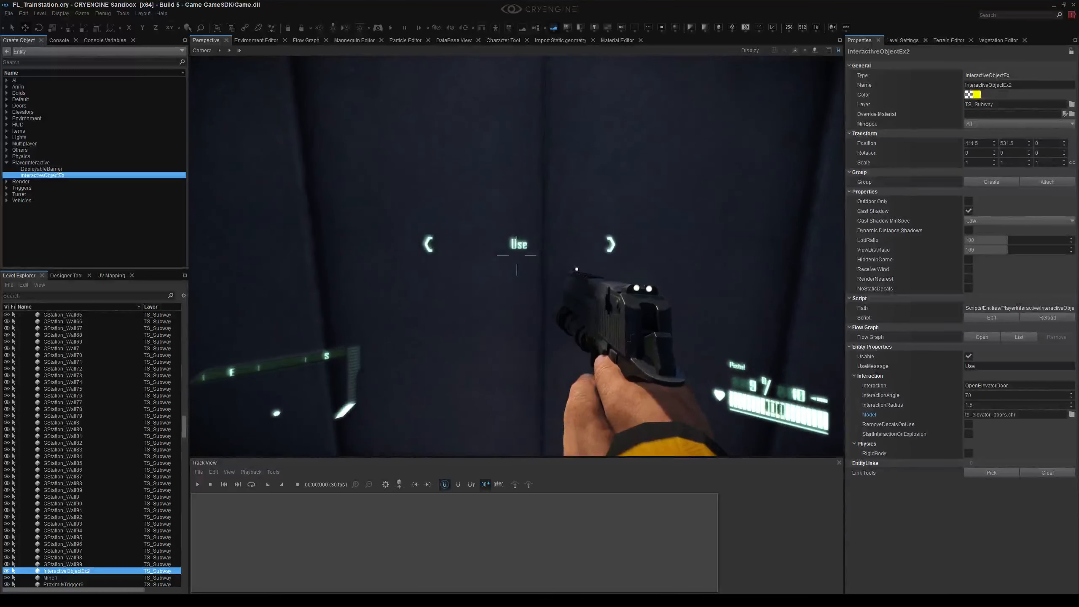
key(f)
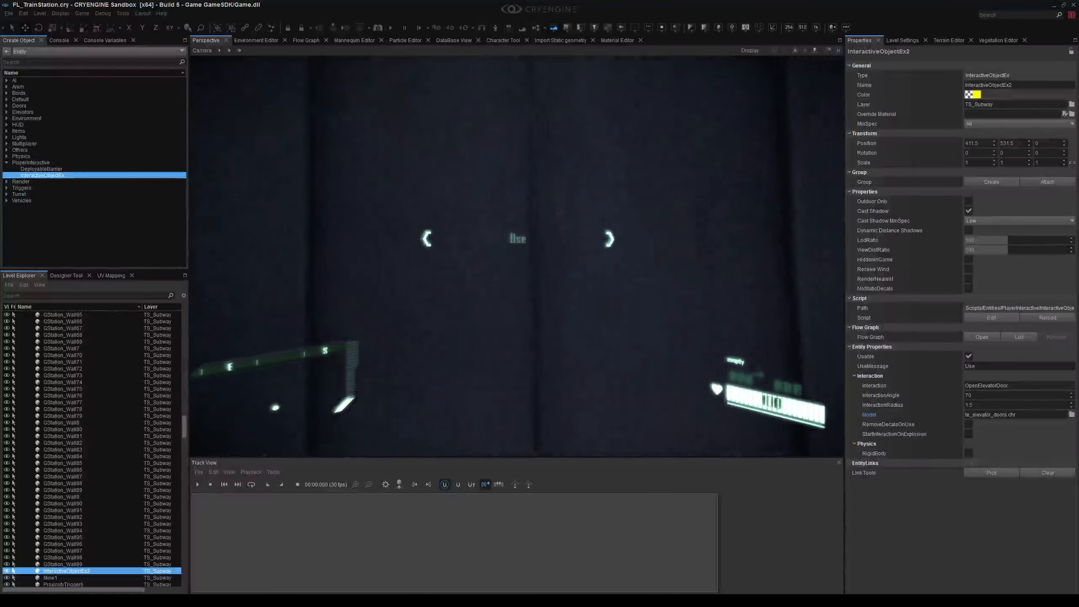
key(s)
key(d)
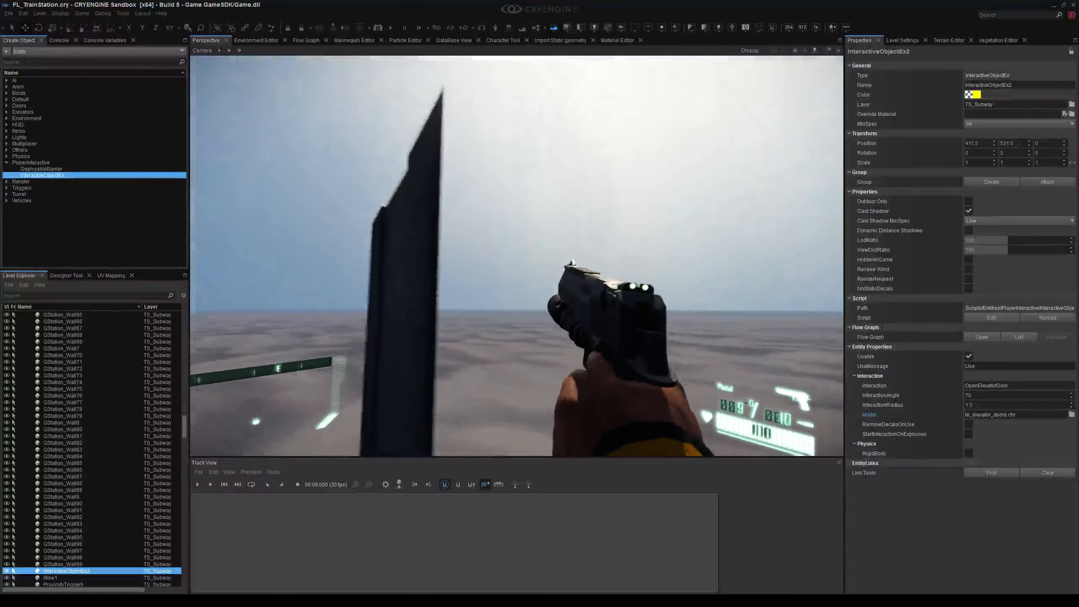
key(d)
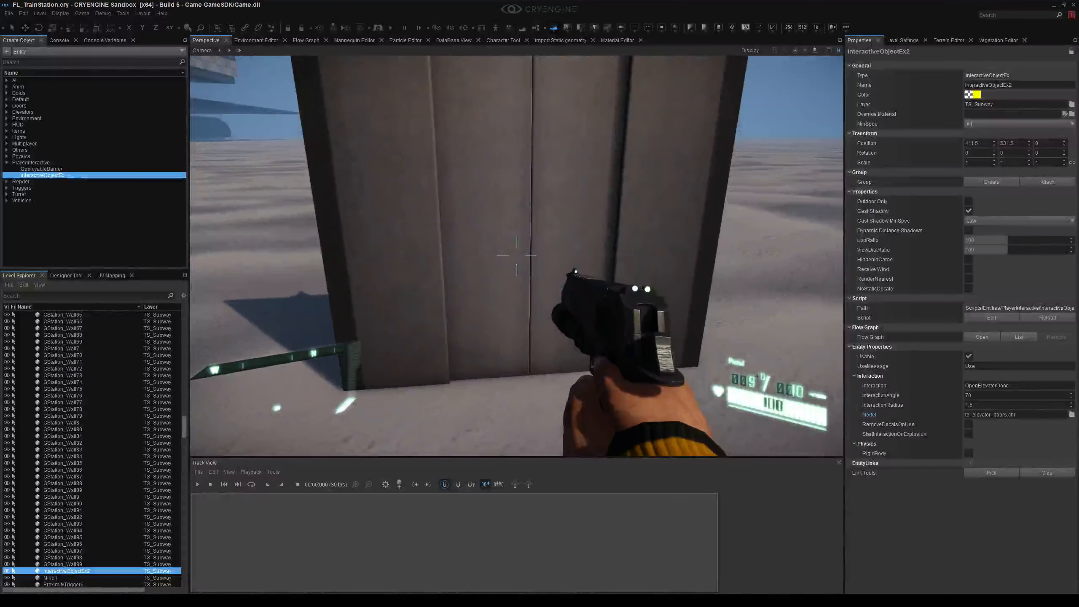
key(Escape)
Load Option 1 of the interact fragment's OpenElevatorDoor variant in the Mannequin Editor.
right_drag(584, 362, 588, 351)
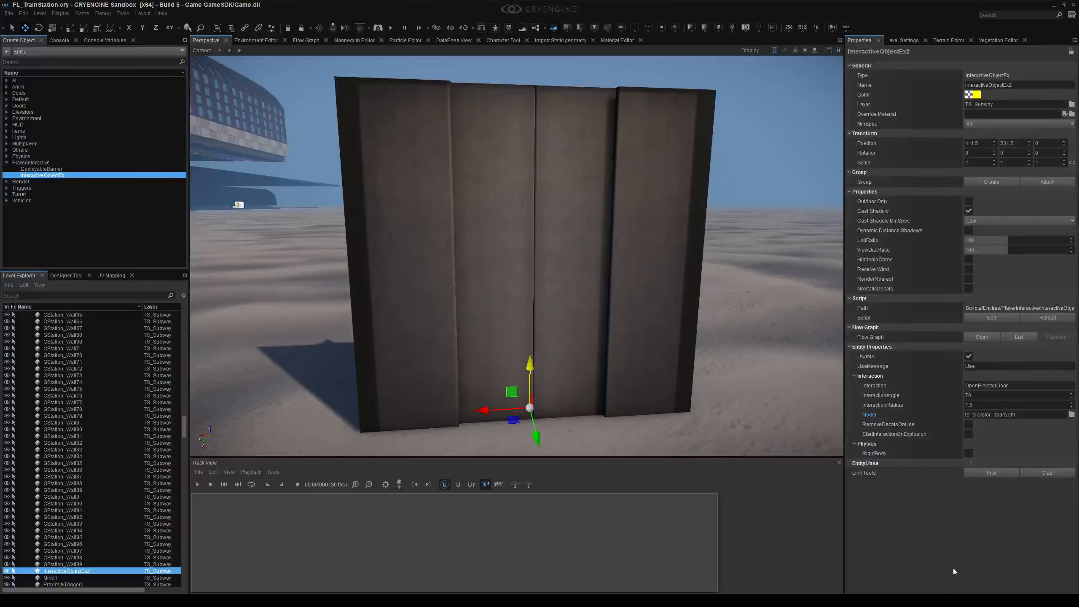
scroll(602, 369, up, 3)
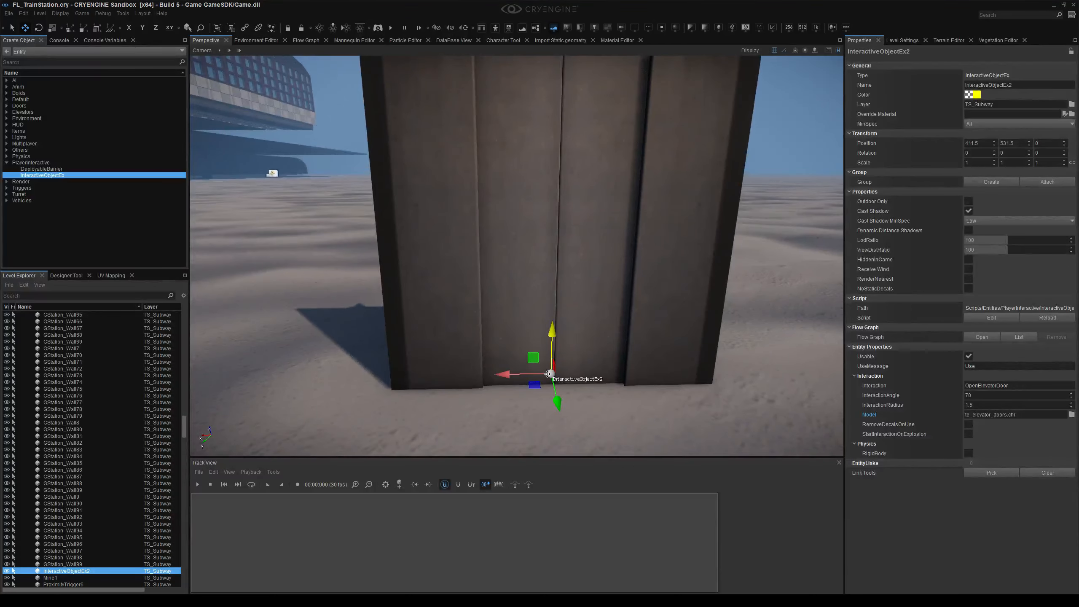
click(357, 42)
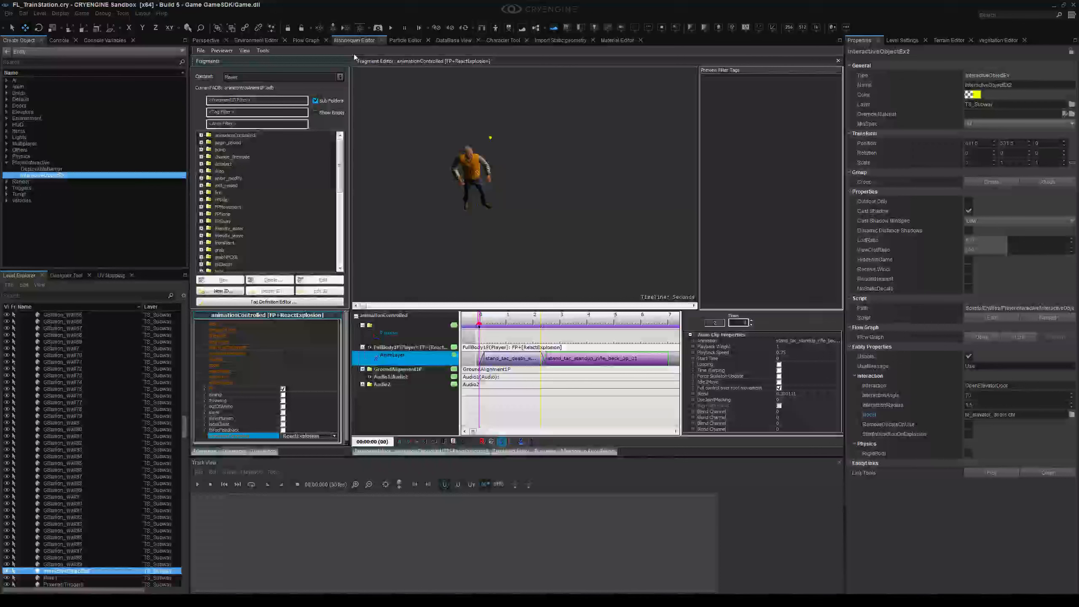
drag(340, 164, 340, 221)
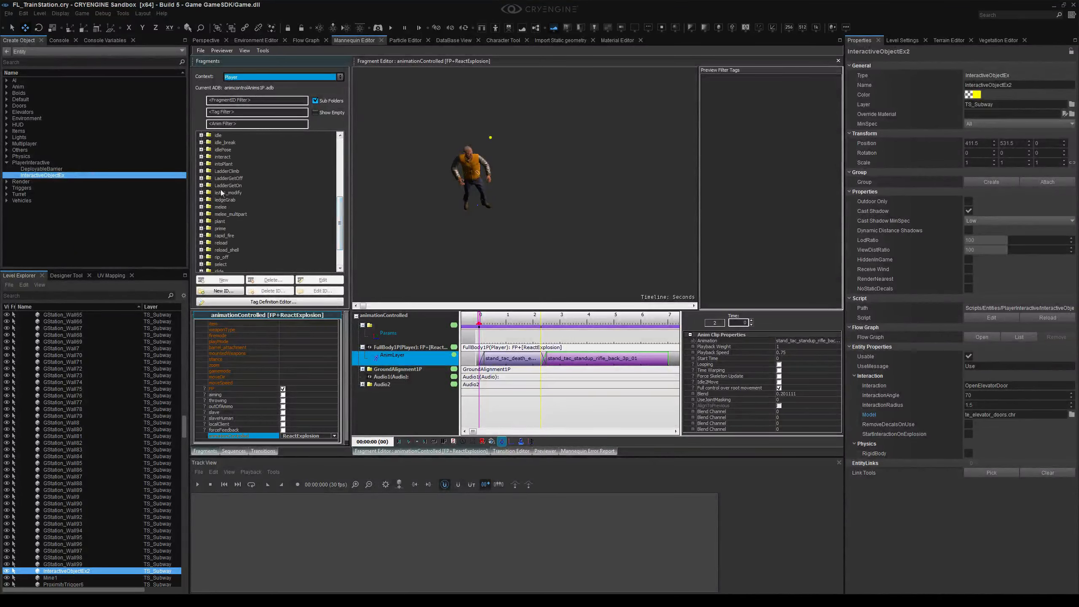
click(201, 157)
click(224, 157)
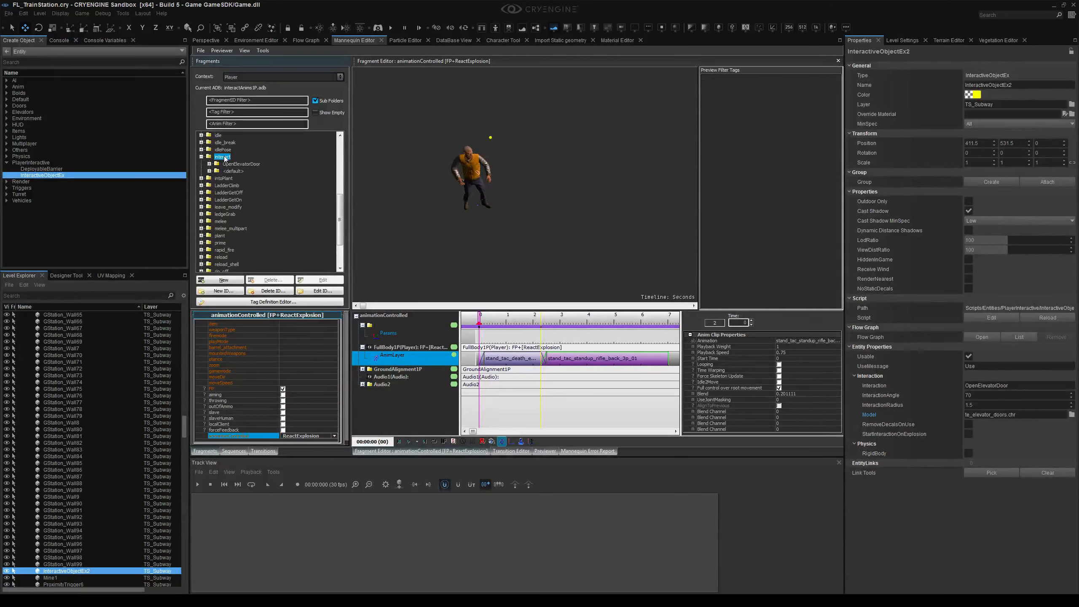
click(209, 164)
click(232, 165)
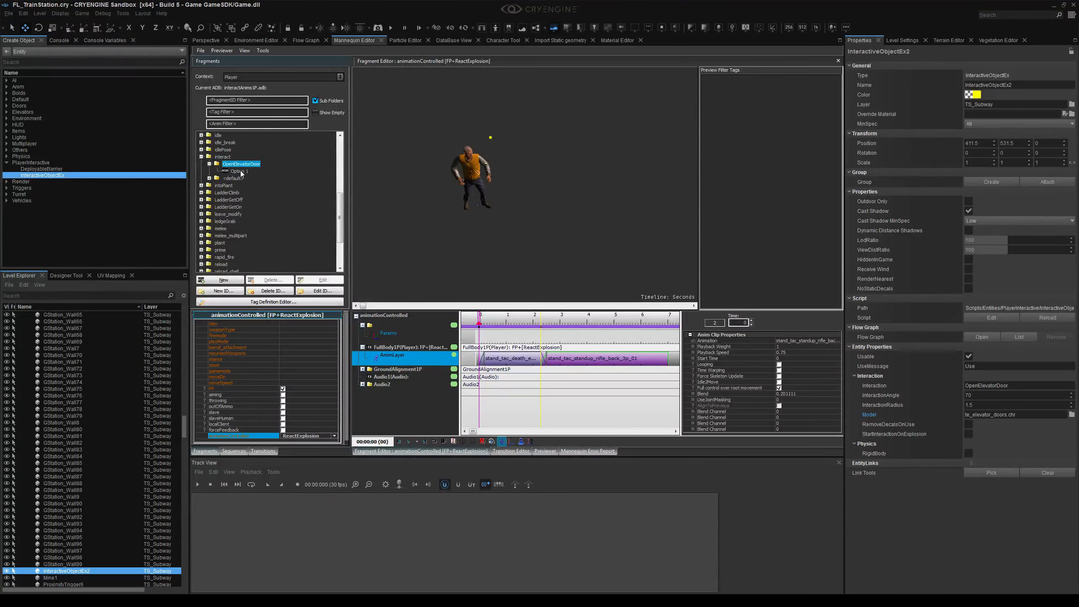
click(240, 172)
Examine the fragment tags of OpenElevatorDoor, including the value that identifies the interaction.
drag(346, 349, 347, 357)
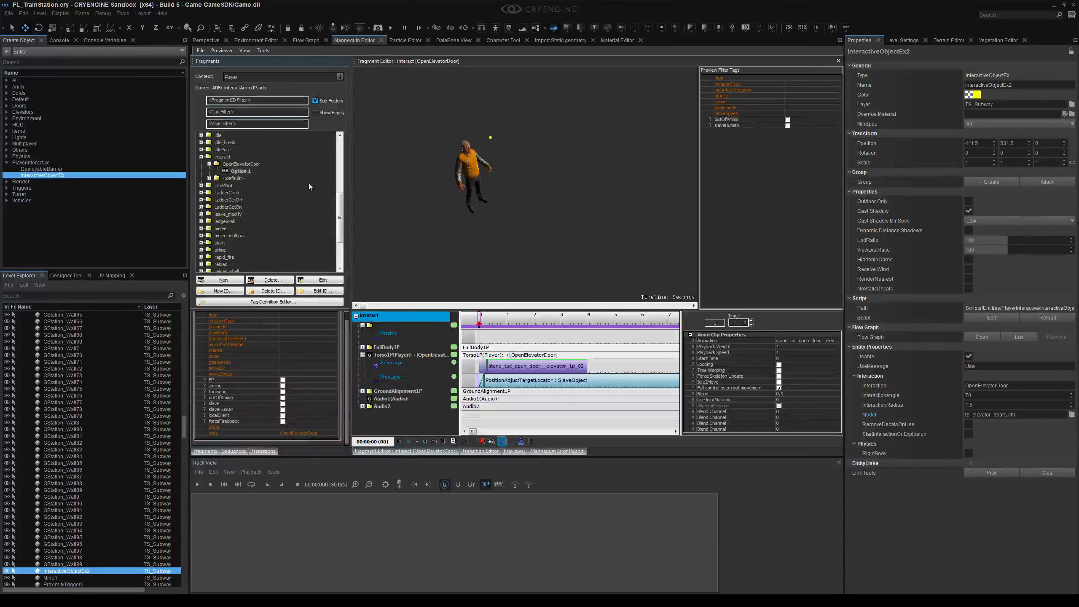
click(322, 433)
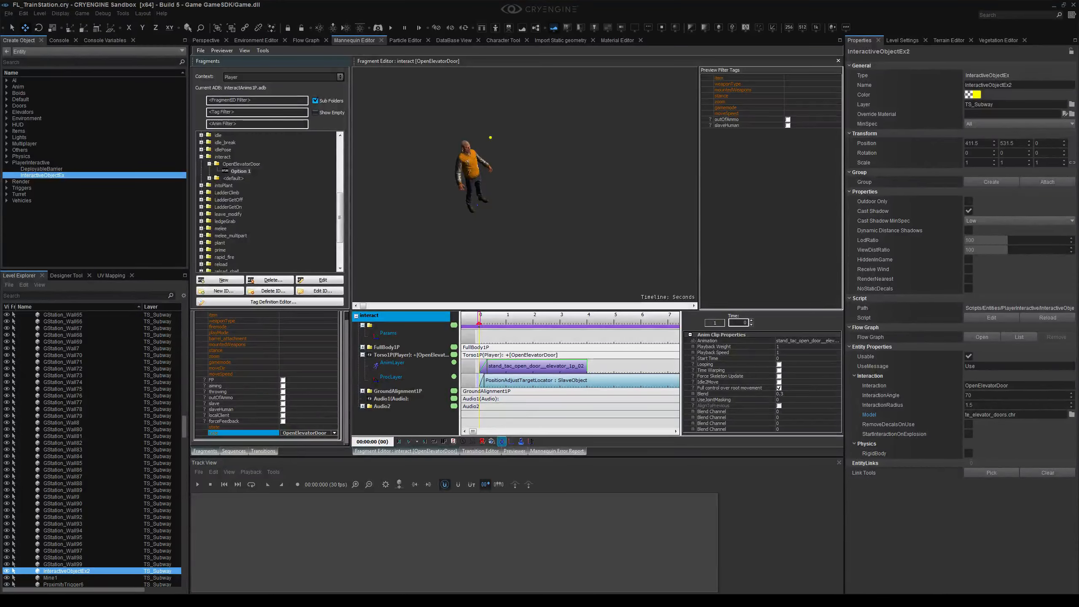
click(288, 426)
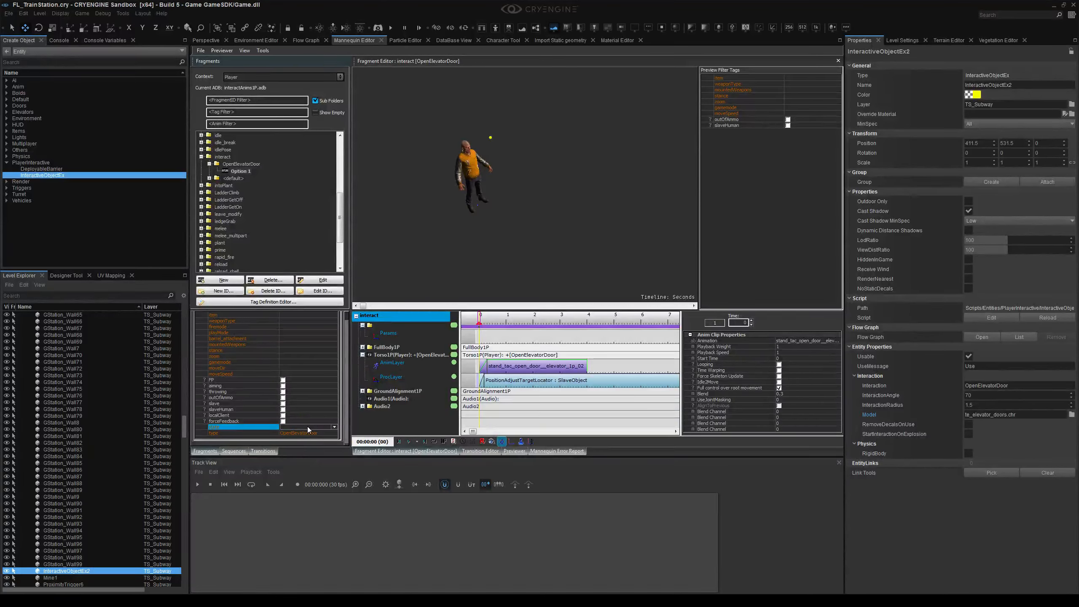
drag(346, 424, 346, 424)
Inspect the fragment's AnimLayer and ProcLayer, checking the properties of the PositionAdjustTargetLocator clip and the door-opening animation clip.
click(393, 366)
click(391, 377)
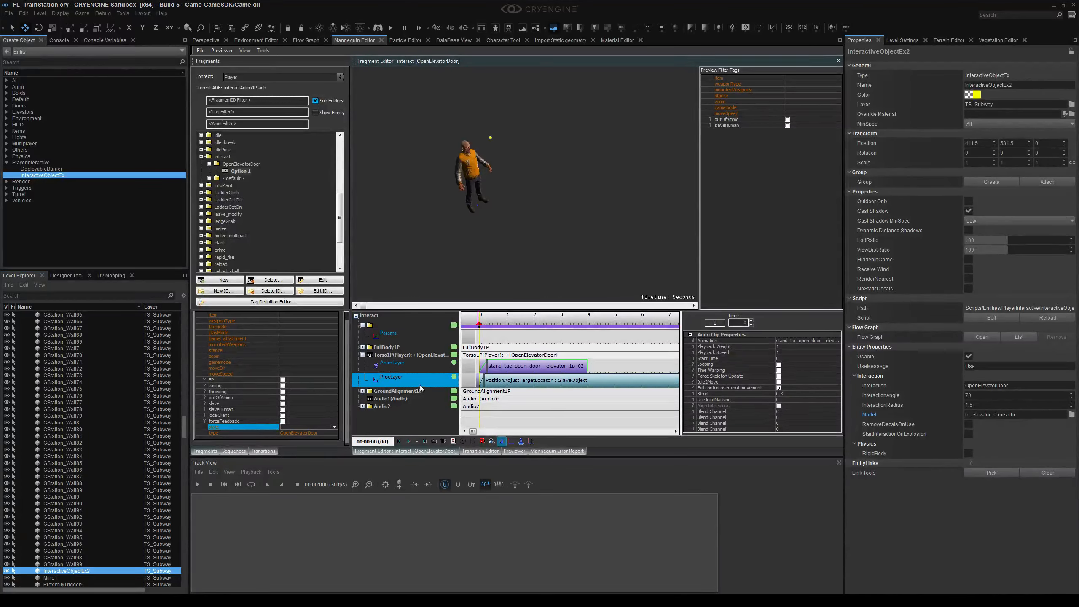
click(550, 381)
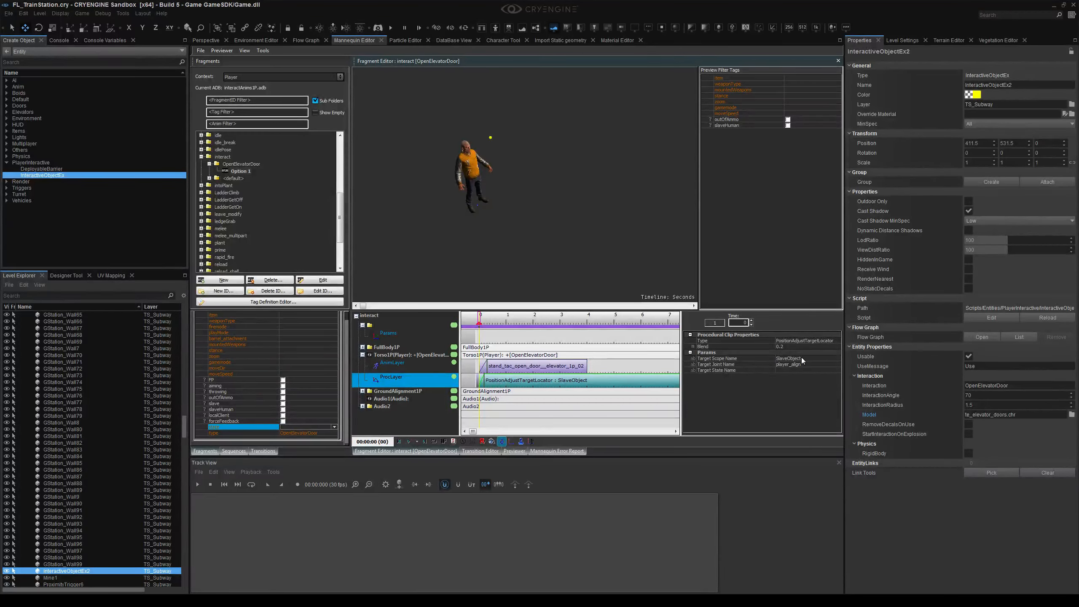
click(519, 364)
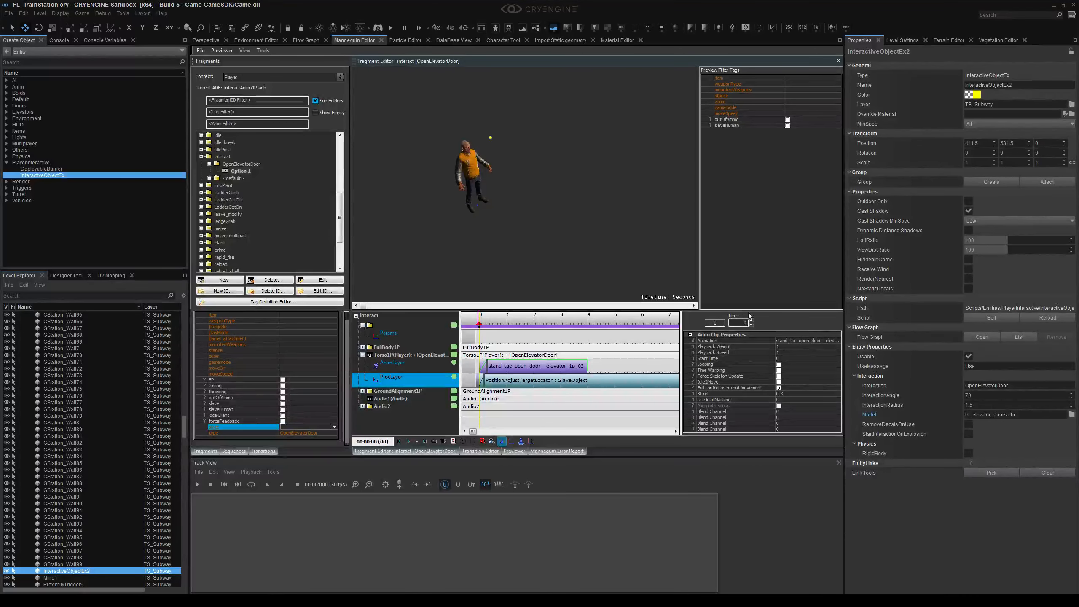
Return to the perspective view of the level and delete the elevator doors object.
click(206, 41)
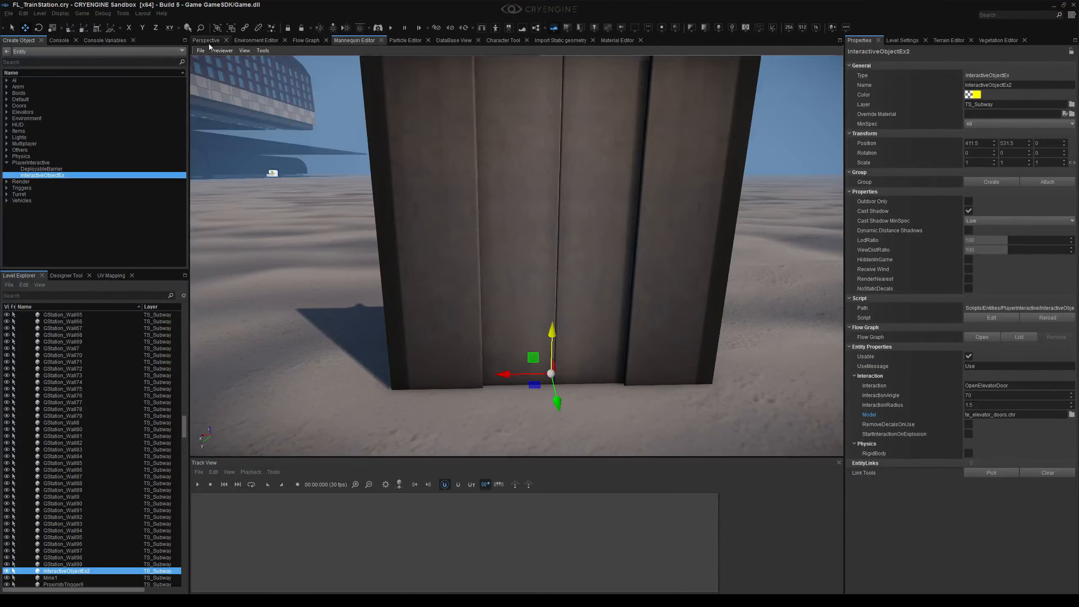
key(s)
right_drag(501, 267, 516, 320)
key(w)
key(d)
key(s)
key(d)
key(w)
key(a)
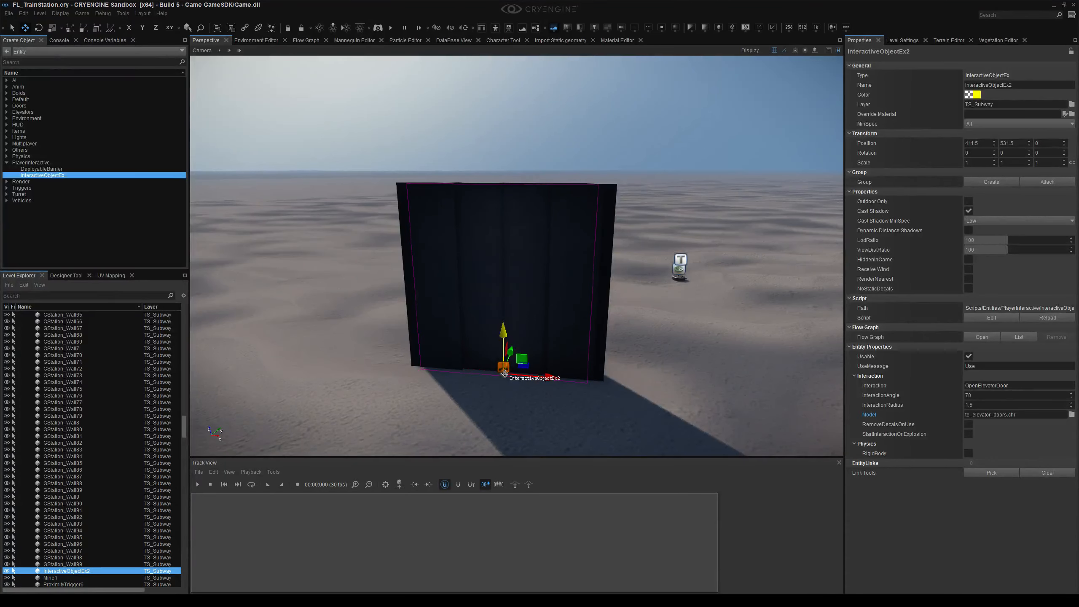
right_drag(504, 373, 442, 397)
key(s)
key(w)
key(w)
key(s)
key(w)
key(d)
key(a)
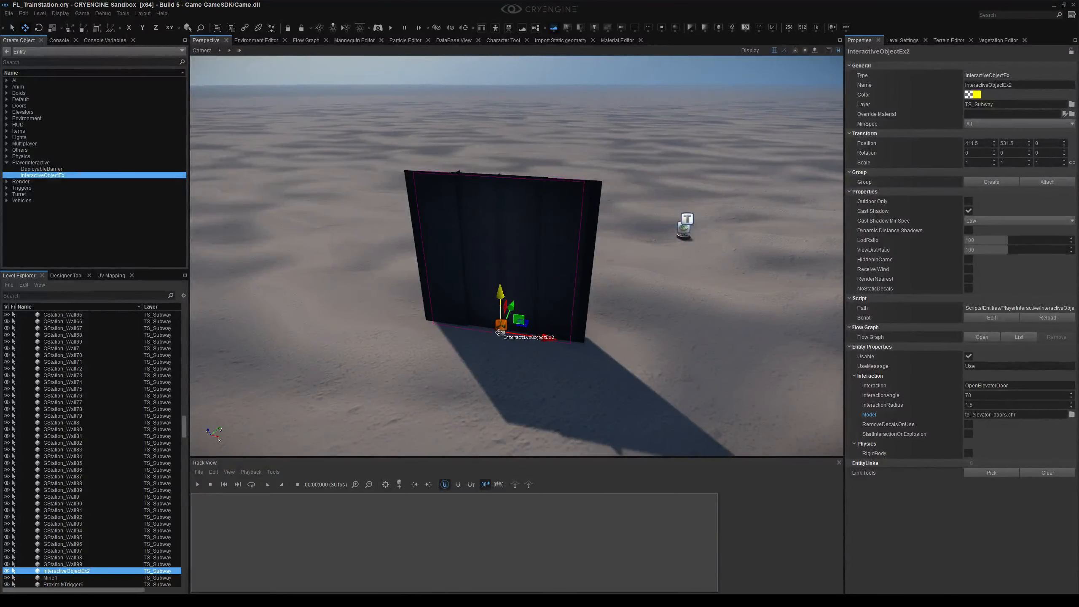
right_drag(541, 334, 666, 251)
key(Delete)
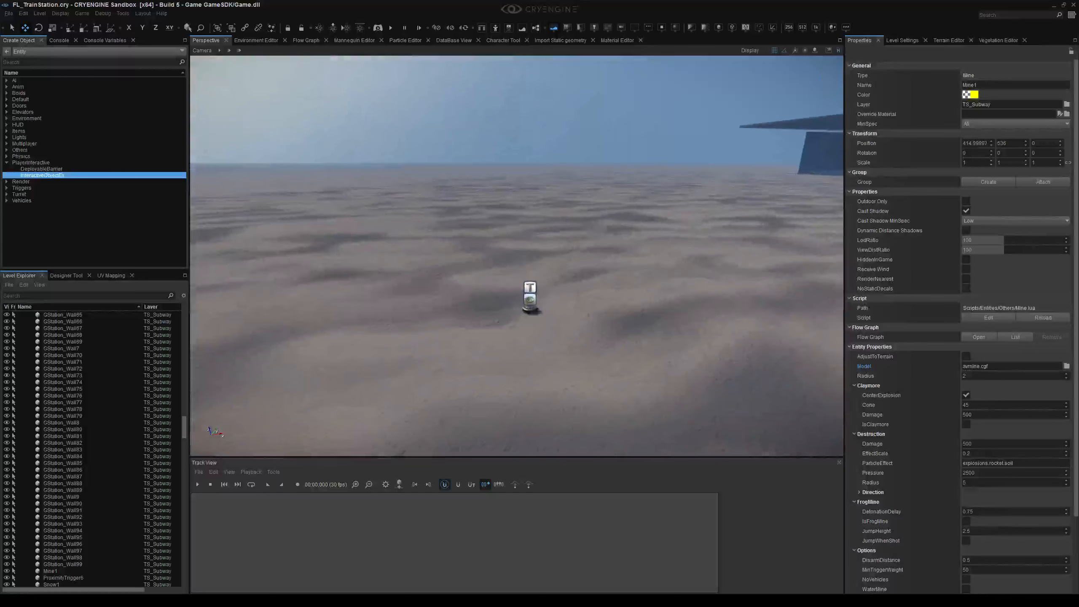
Select the mine in the level to check its radius and properties, and clear the selection.
click(521, 322)
right_drag(521, 323, 510, 304)
click(539, 349)
click(510, 308)
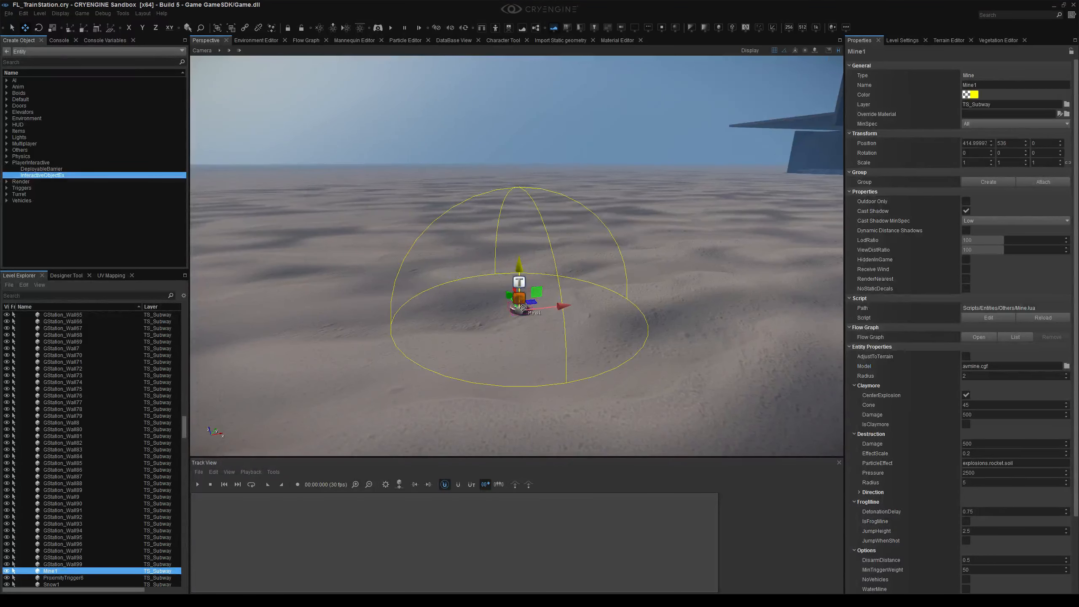
click(497, 330)
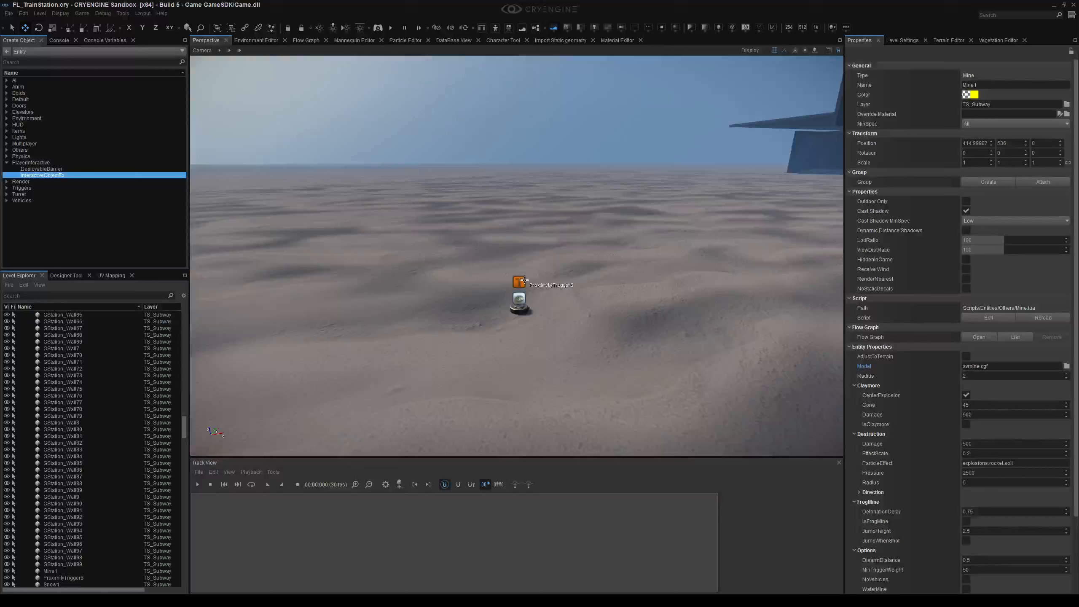
click(519, 299)
click(480, 350)
Review the mine's complete node chain in the Flow Graph and return to the perspective view of the mine.
click(300, 42)
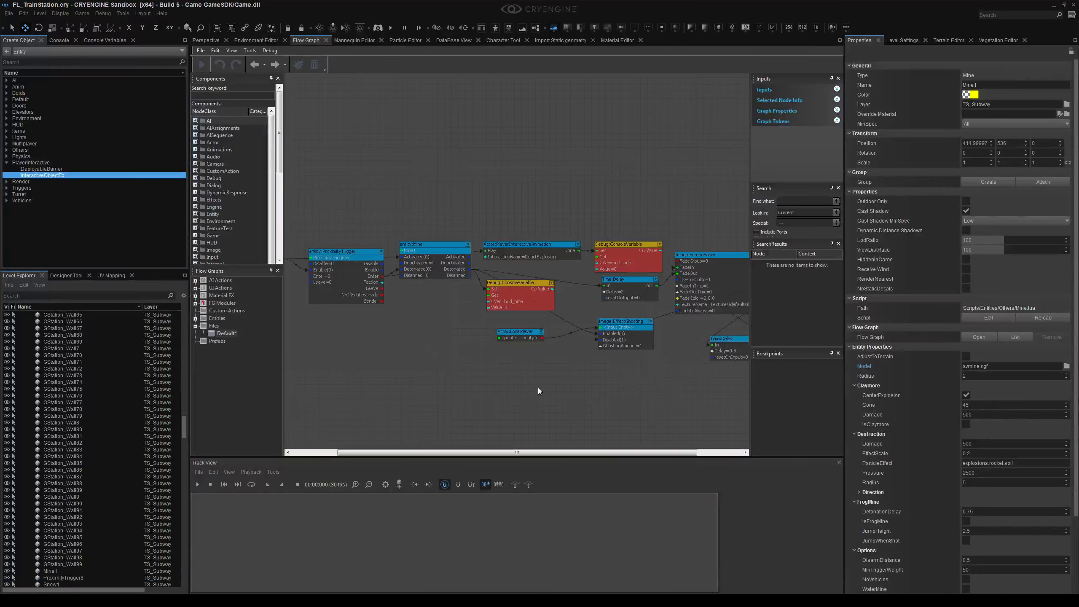
scroll(538, 376, down, 2)
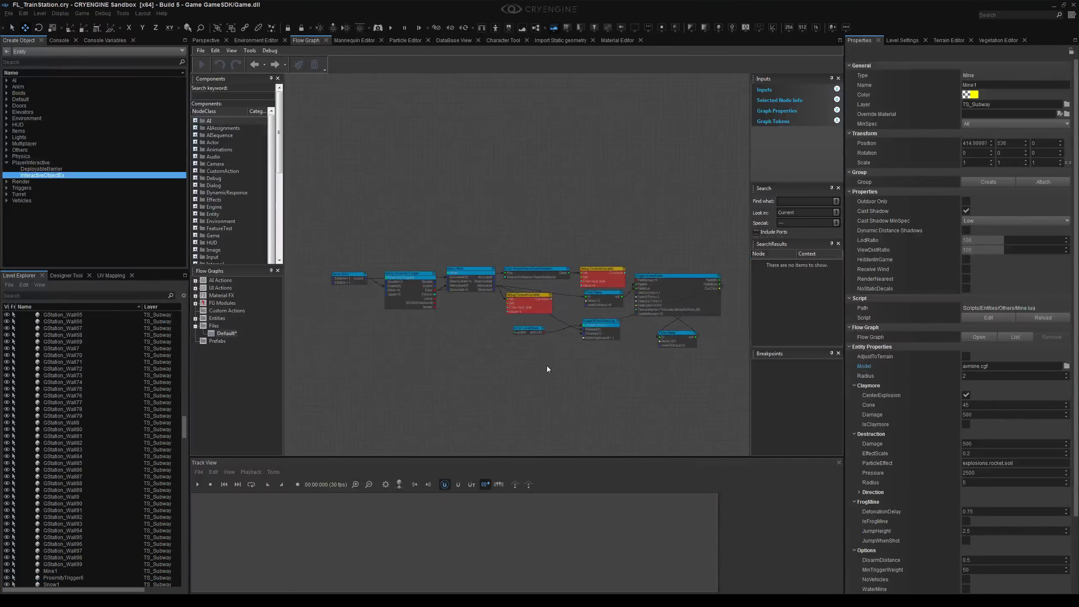
click(191, 40)
right_drag(528, 416, 529, 381)
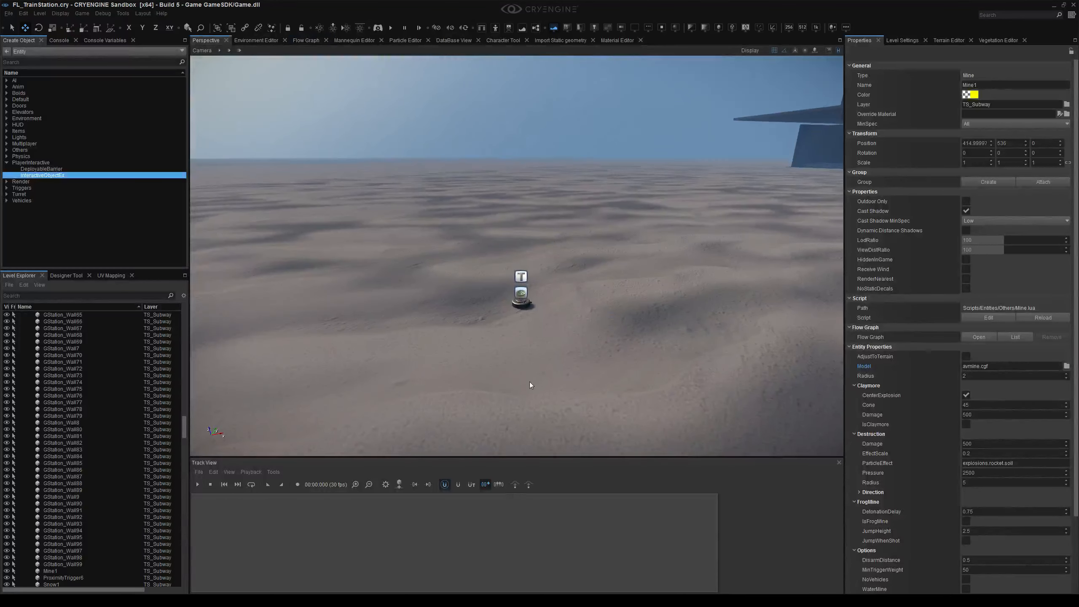